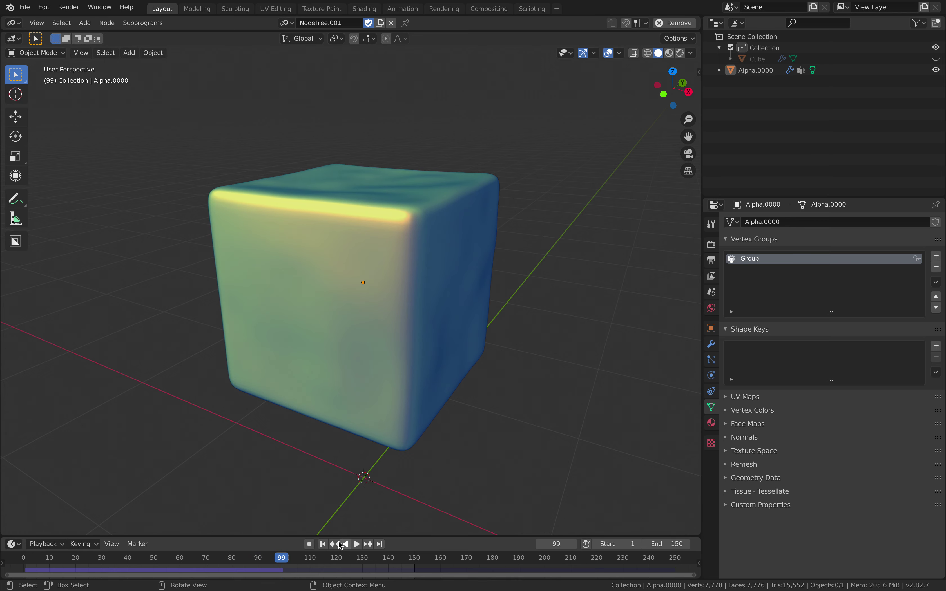
- Return to frame 1, select the cube and show its Cloth and Subdivision modifier settings in an enlarged properties area
{"action": "left_click", "coordinate": [327, 544]}
{"action": "left_click", "coordinate": [450, 324]}
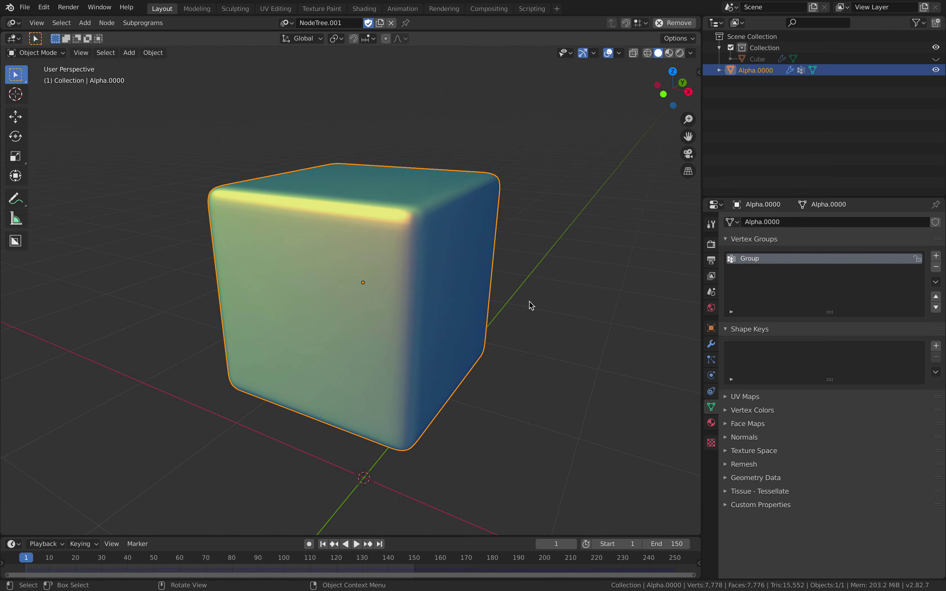
{"action": "left_click", "coordinate": [711, 344]}
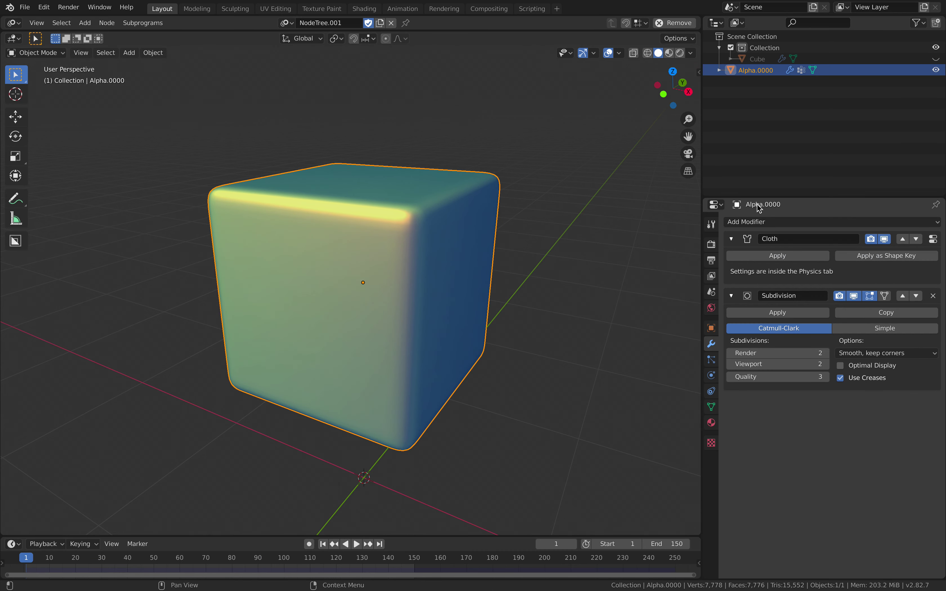
{"action": "left_click_drag", "start_coordinate": [757, 198], "coordinate": [756, 126]}
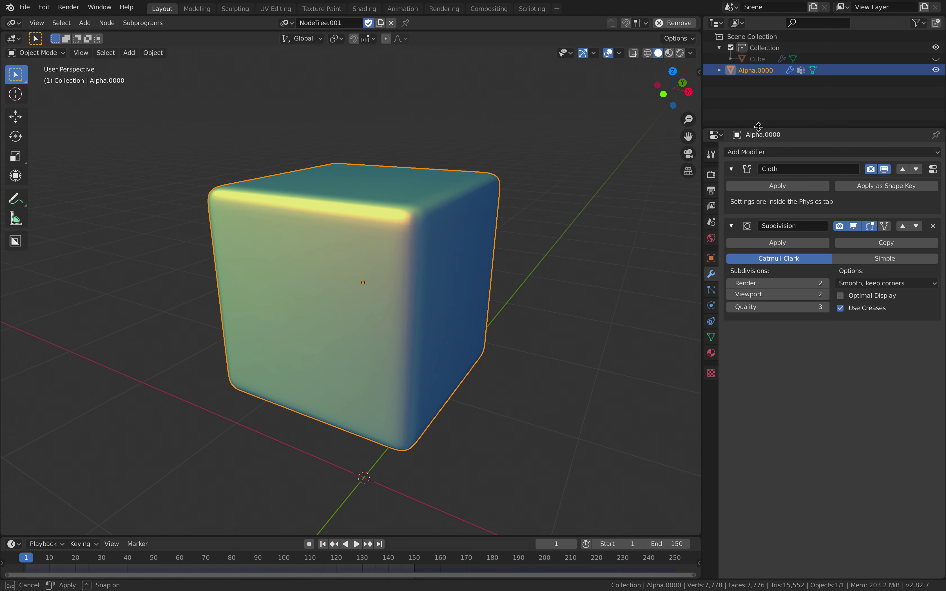
{"action": "left_click", "coordinate": [730, 169]}
{"action": "left_click", "coordinate": [731, 189]}
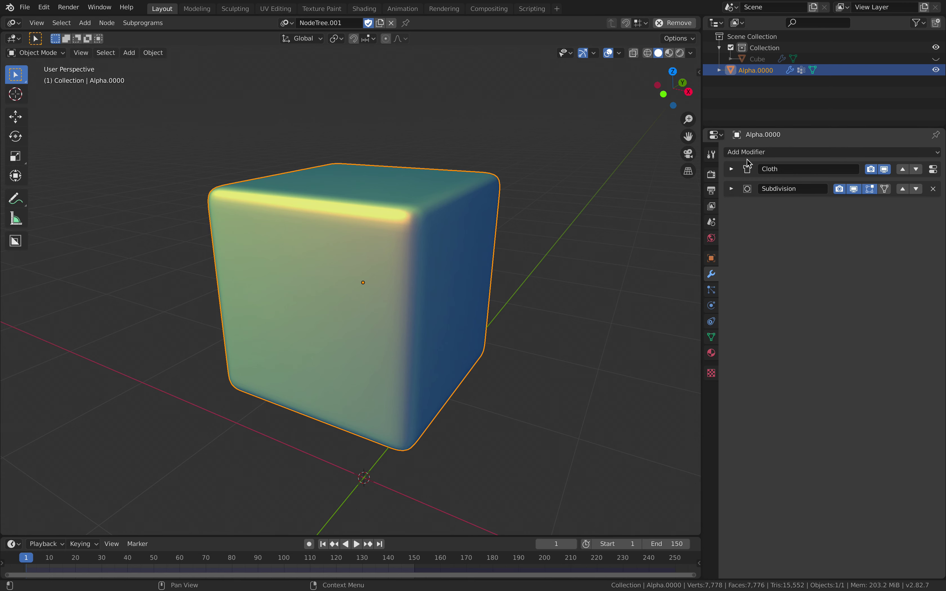
{"action": "left_click", "coordinate": [732, 169]}
{"action": "left_click", "coordinate": [732, 226]}
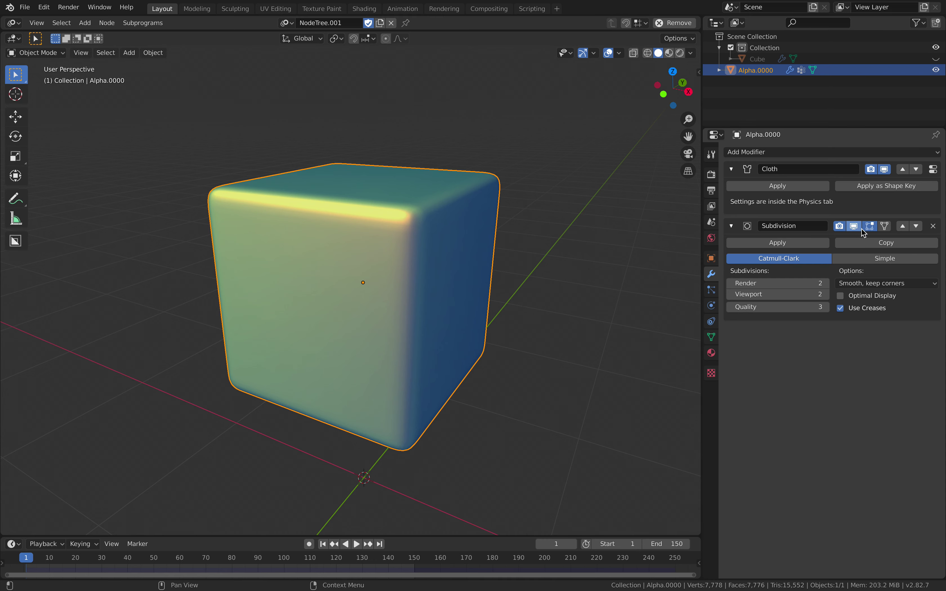
- Preview the cloth animation with the Subdivision modifier hidden in the viewport, and again with its viewport display restored
{"action": "left_click", "coordinate": [854, 226]}
{"action": "left_click", "coordinate": [590, 226]}
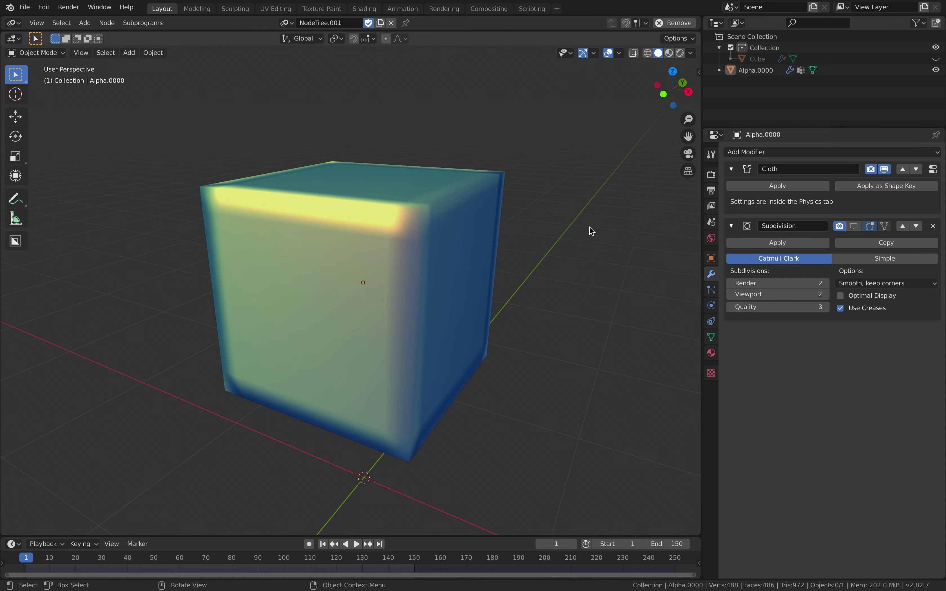
{"action": "key", "text": "space"}
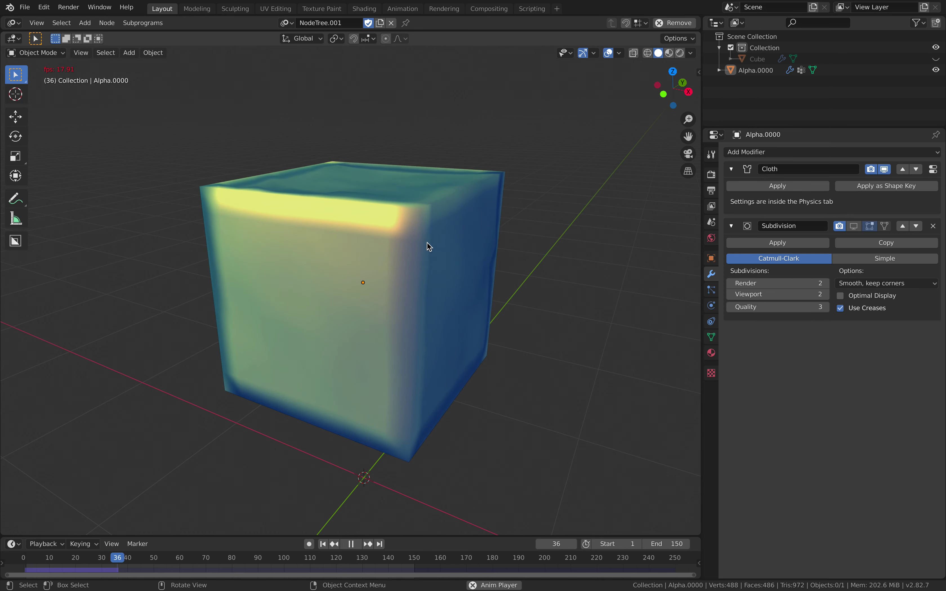
{"action": "middle_click_drag", "start_coordinate": [427, 241], "coordinate": [457, 237]}
{"action": "key", "text": "space"}
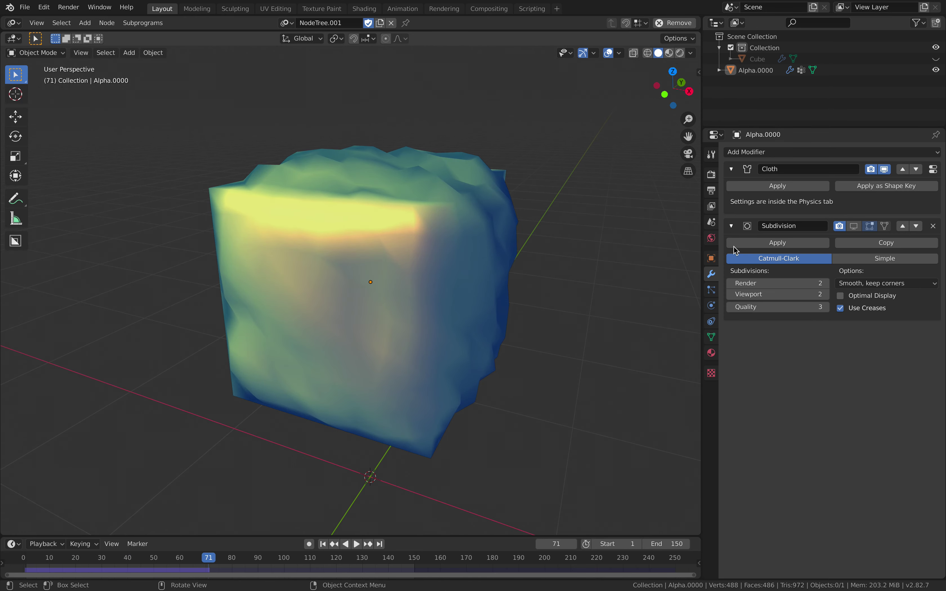
{"action": "left_click", "coordinate": [853, 226]}
{"action": "key", "text": "space"}
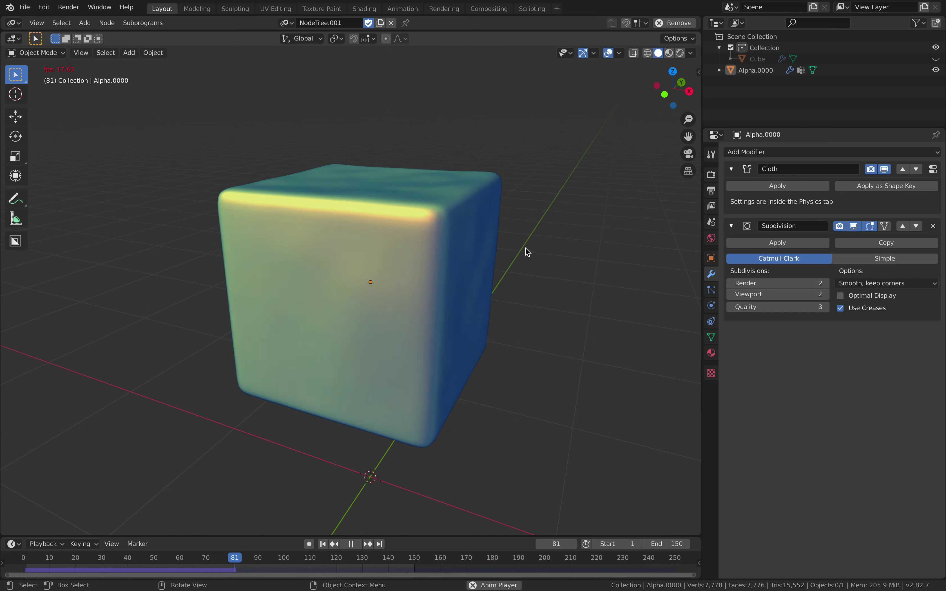
{"action": "key", "text": "space"}
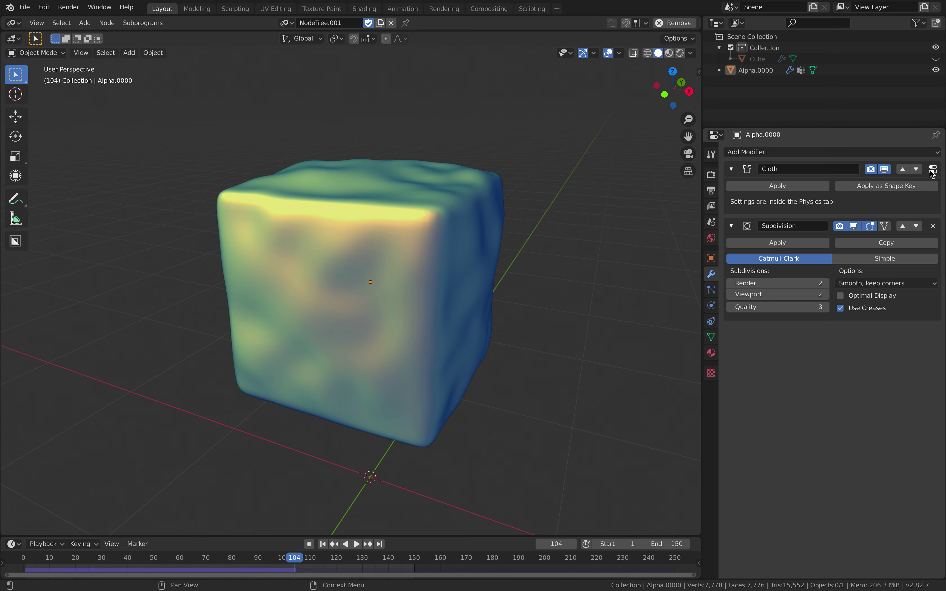
- Enter Edit Mode on the cube and select the vertices belonging to the vertex group named Group
{"action": "left_click", "coordinate": [457, 224]}
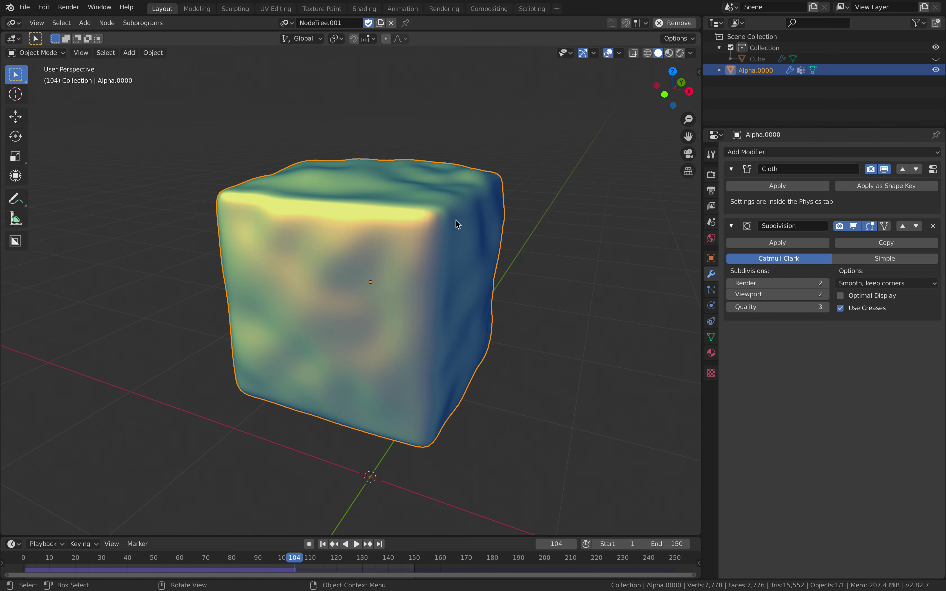
{"action": "key", "text": "Tab"}
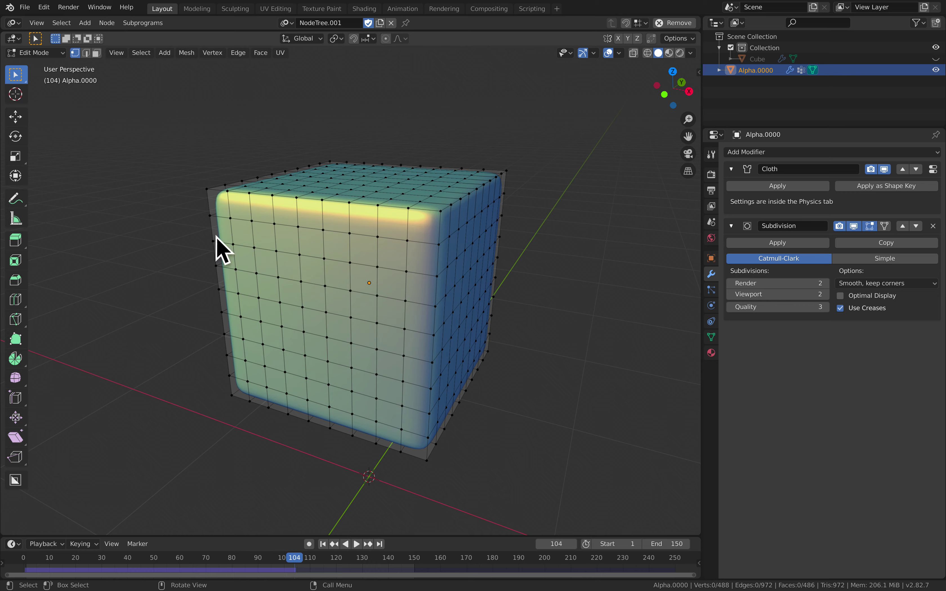
{"action": "middle_click_drag", "start_coordinate": [216, 236], "coordinate": [506, 245]}
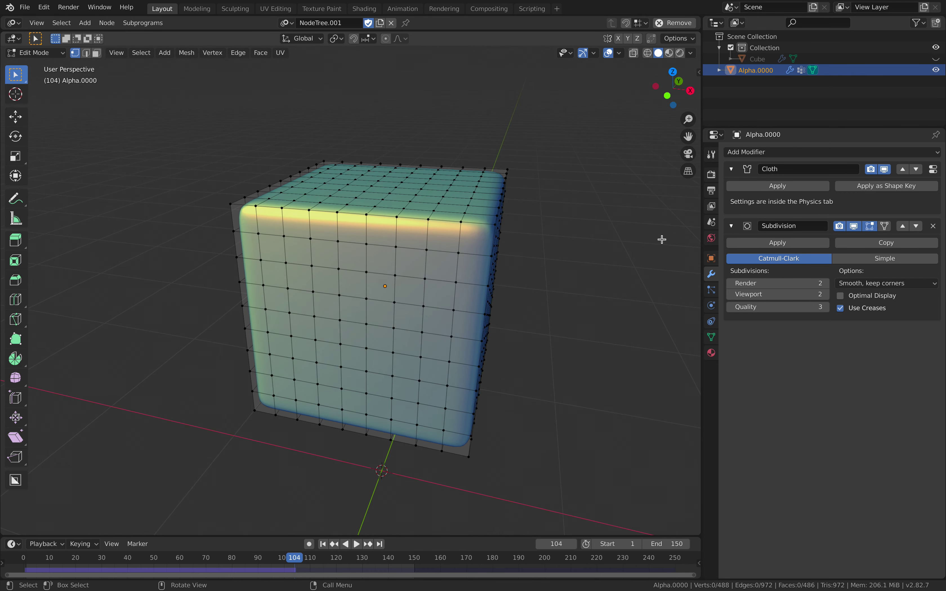
{"action": "left_click", "coordinate": [711, 337]}
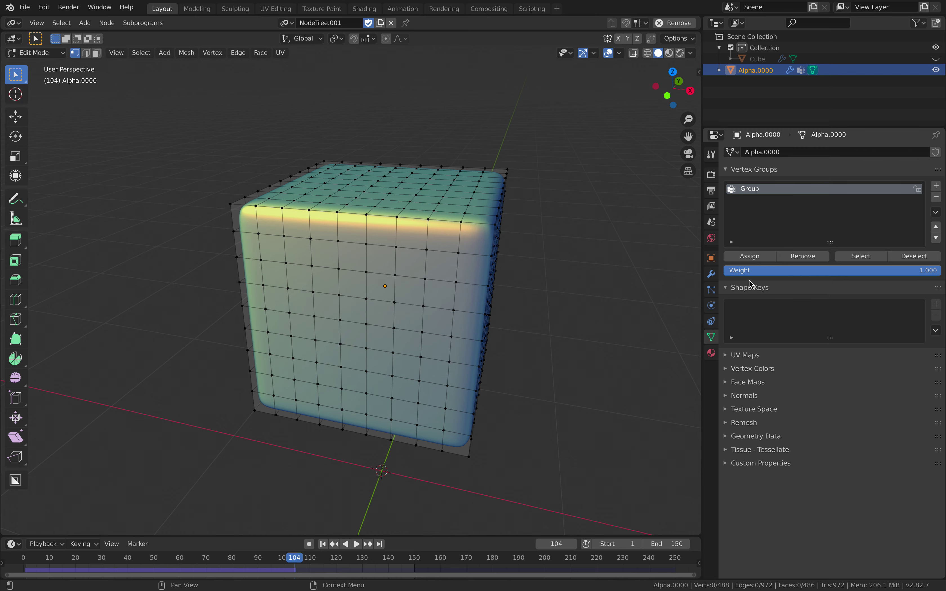
{"action": "middle_click_drag", "start_coordinate": [610, 262], "coordinate": [587, 259]}
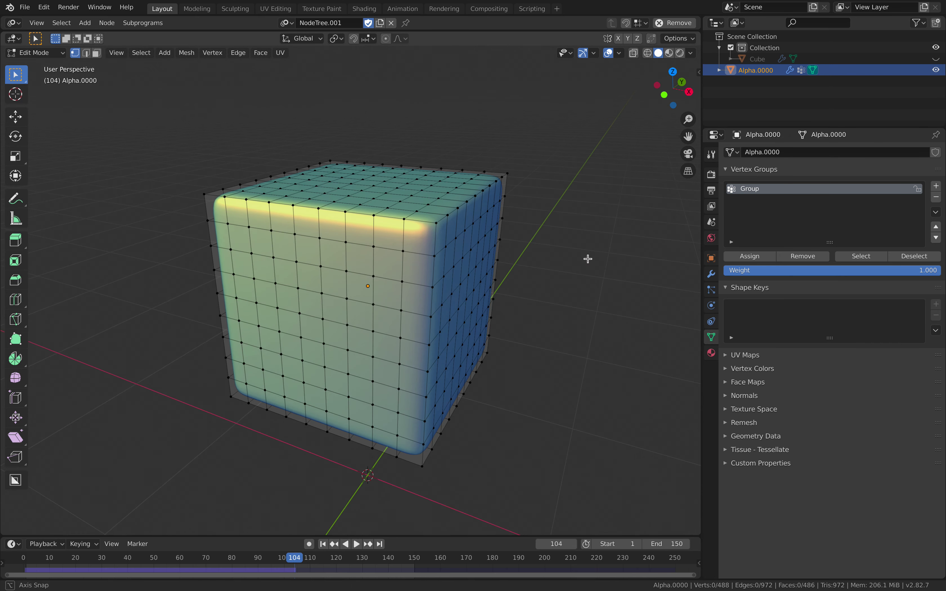
{"action": "left_click", "coordinate": [862, 256]}
{"action": "middle_click_drag", "start_coordinate": [329, 261], "coordinate": [321, 247]}
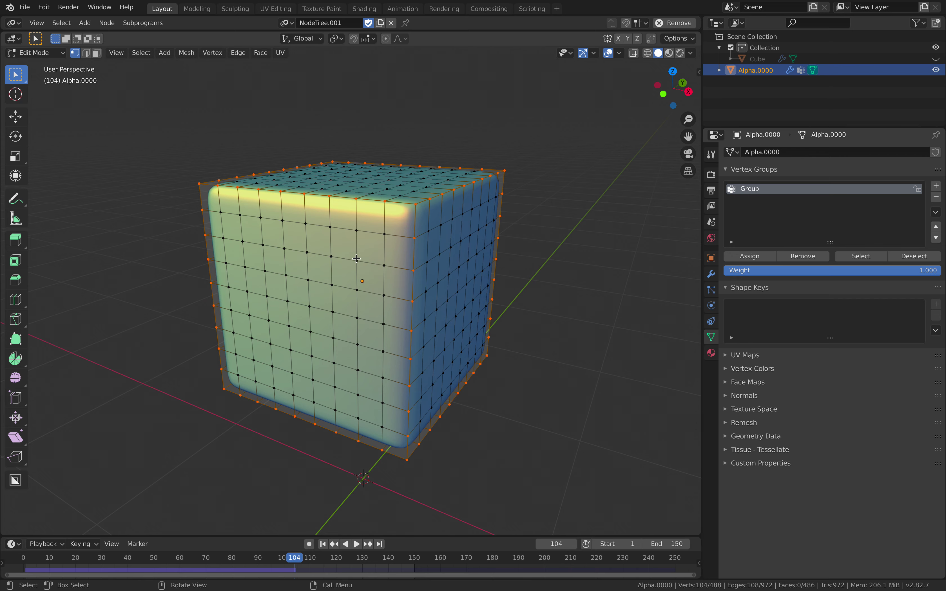
- Clear the selection, then select one vertical corner edge in edge mode and extend it to all edges with similar Face Angles
{"action": "scroll", "coordinate": [307, 233], "scroll_direction": "up", "scroll_amount": 3}
{"action": "key", "text": "alt+a"}
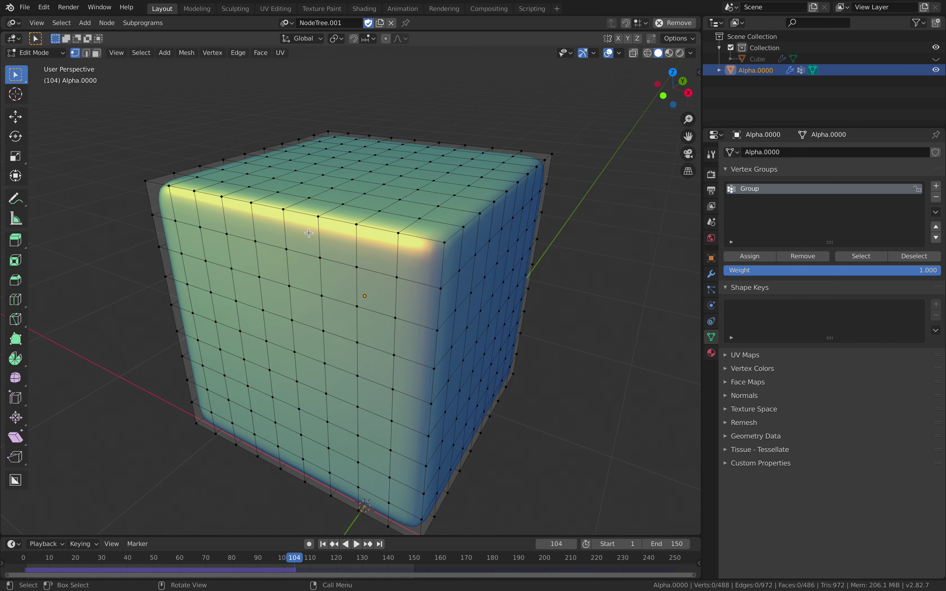
{"action": "scroll", "coordinate": [329, 198], "scroll_direction": "down", "scroll_amount": 2}
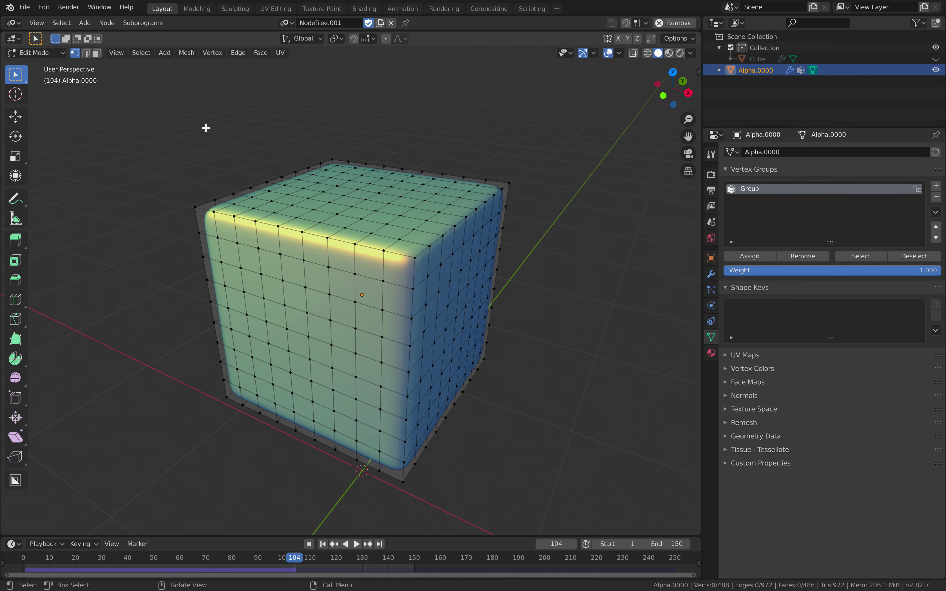
{"action": "left_click", "coordinate": [89, 54]}
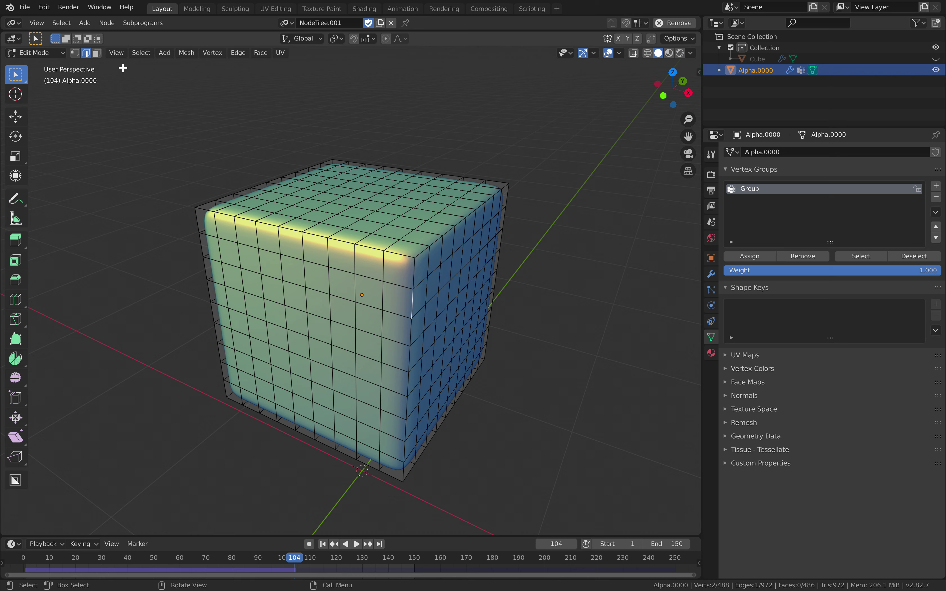
{"action": "left_click", "coordinate": [141, 53]}
{"action": "mouse_move", "coordinate": [198, 176]}
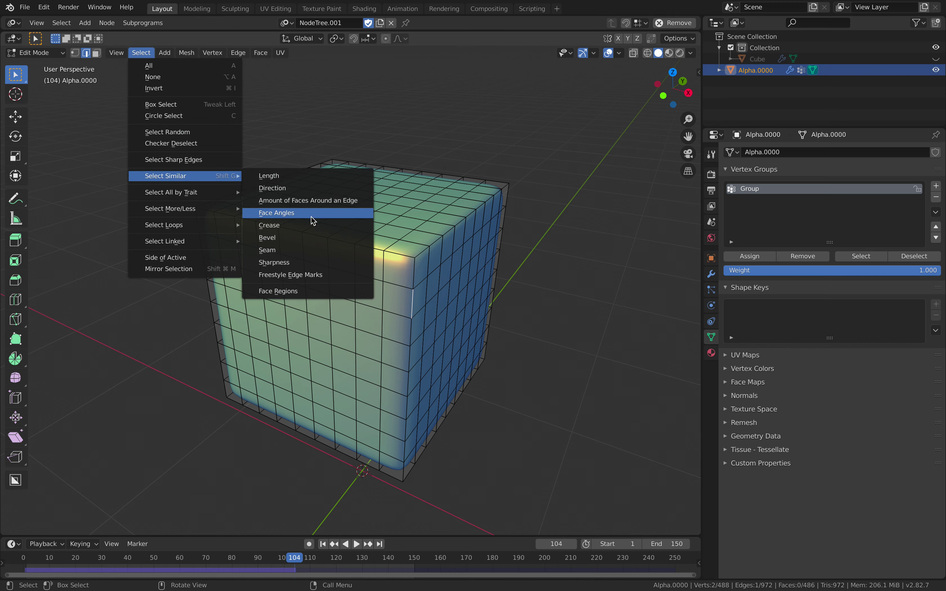
{"action": "left_click", "coordinate": [281, 214]}
{"action": "middle_click_drag", "start_coordinate": [365, 200], "coordinate": [179, 132]}
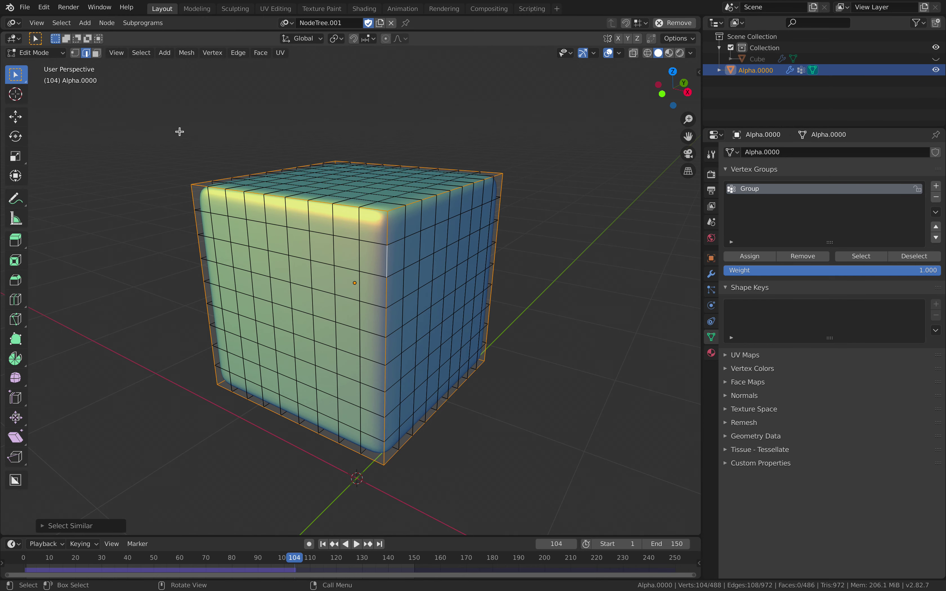
- Switch to vertex selection, assign the cube's edge vertices to the vertex group Group at weight 1.000, and return to Object Mode
{"action": "left_click", "coordinate": [76, 53]}
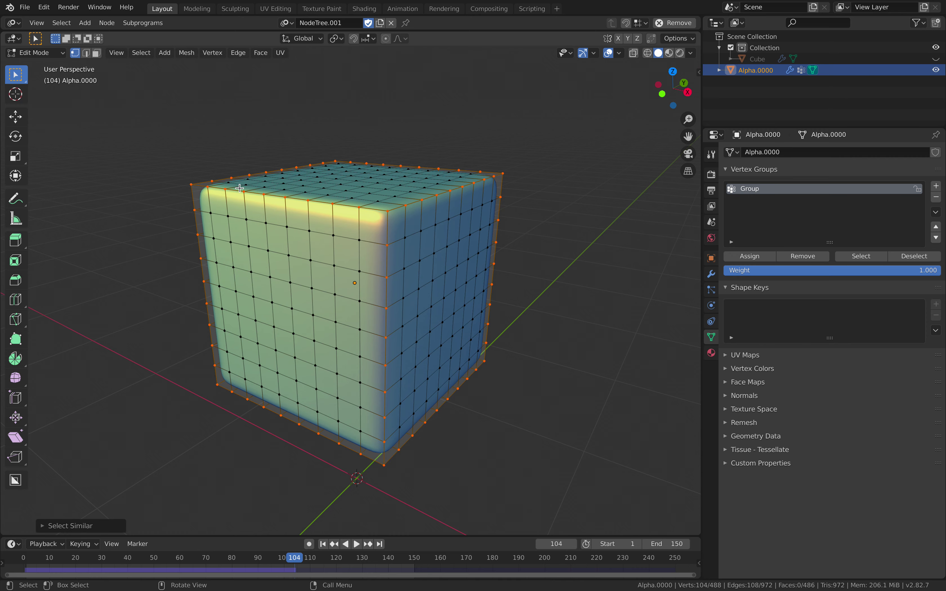
{"action": "left_click", "coordinate": [751, 257]}
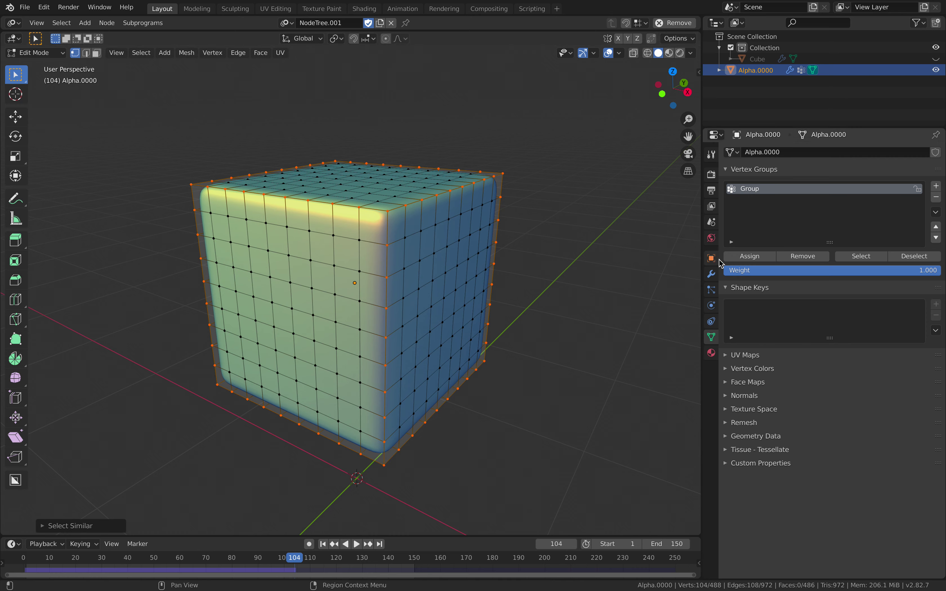
{"action": "middle_click_drag", "start_coordinate": [402, 203], "coordinate": [397, 202]}
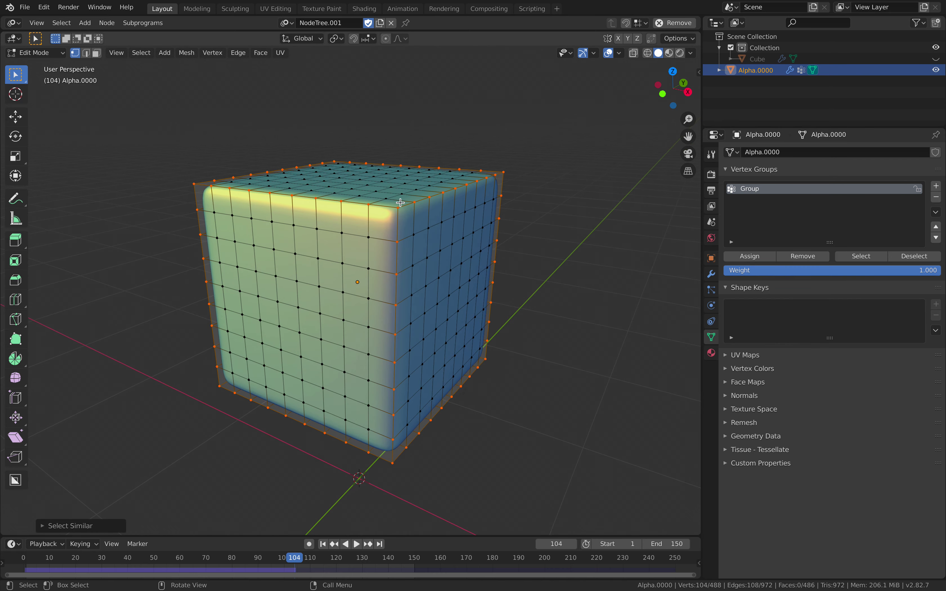
{"action": "key", "text": "Tab"}
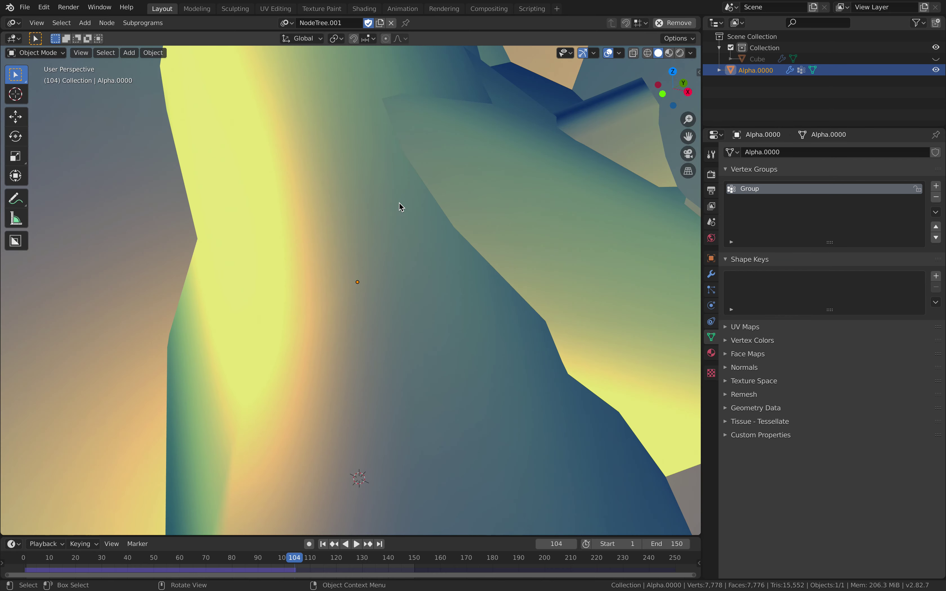
- Rewind to frame 1 and play the cube's cloth simulation to check the pinned edges
{"action": "scroll", "coordinate": [400, 207], "scroll_direction": "down", "scroll_amount": 4}
{"action": "key", "text": "shift+Left"}
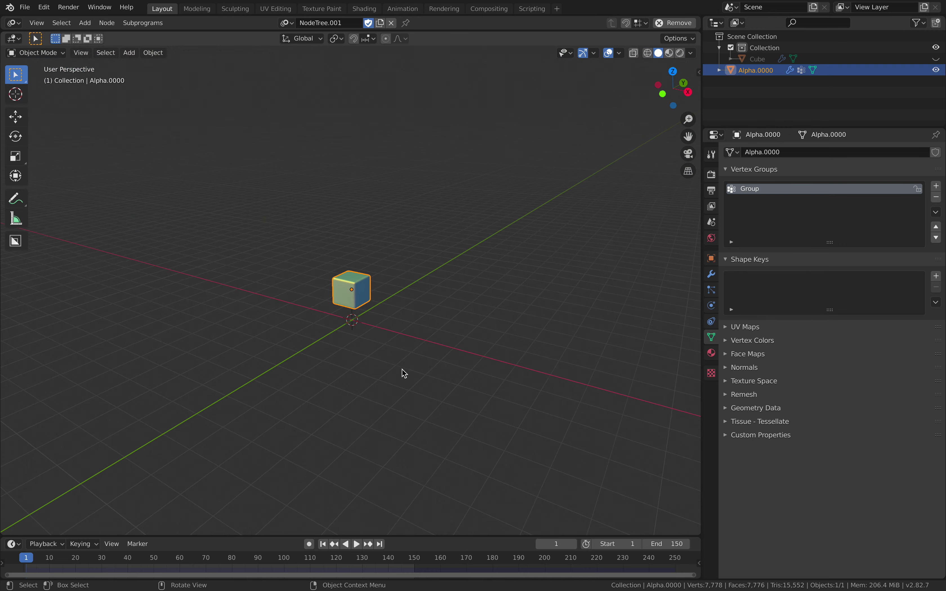
{"action": "key", "text": "space"}
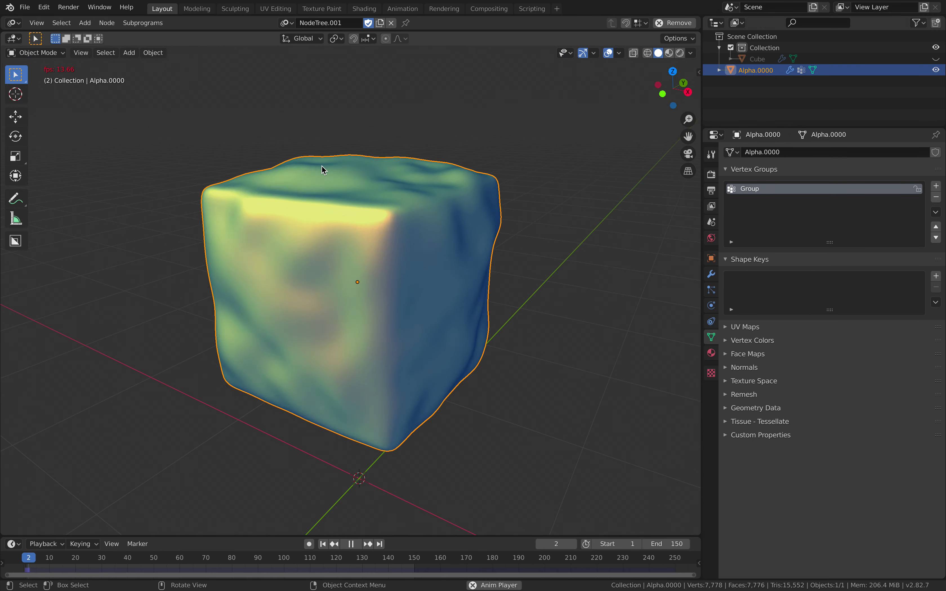
{"action": "key", "text": "space"}
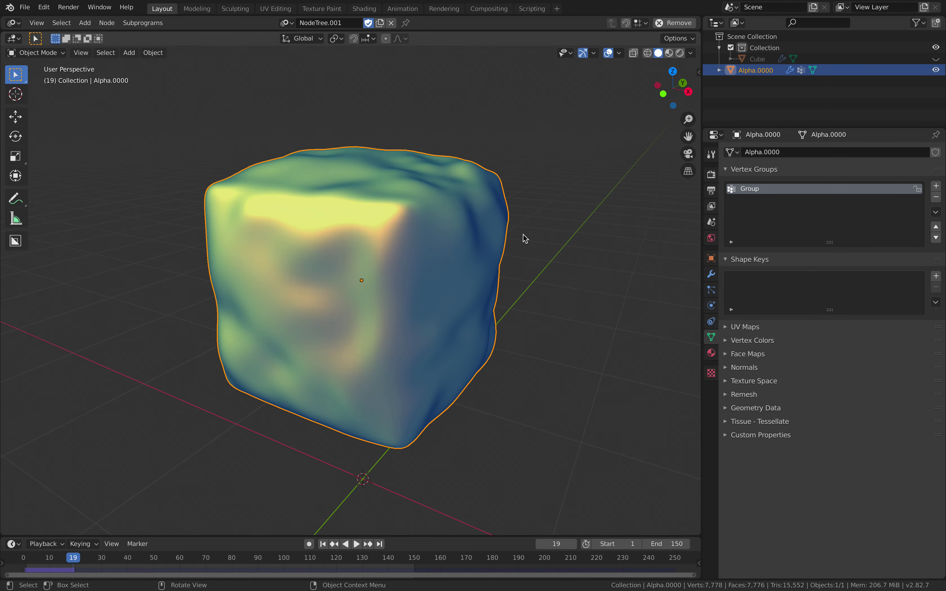
- Show the cube's cloth physics settings for Internal Springs, Pressure and Shape, and play the simulation
{"action": "left_click", "coordinate": [711, 275]}
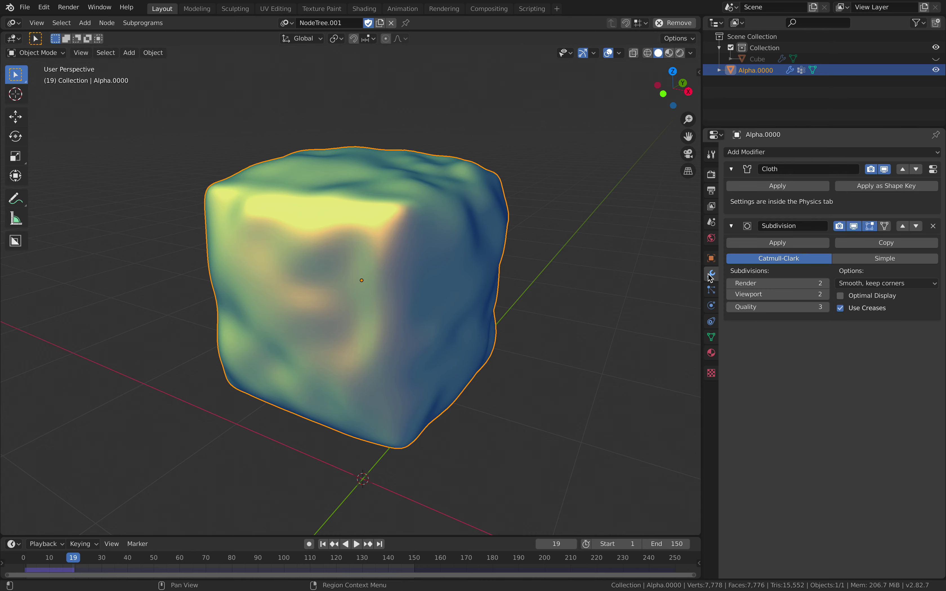
{"action": "left_click", "coordinate": [936, 172]}
{"action": "left_click", "coordinate": [503, 316]}
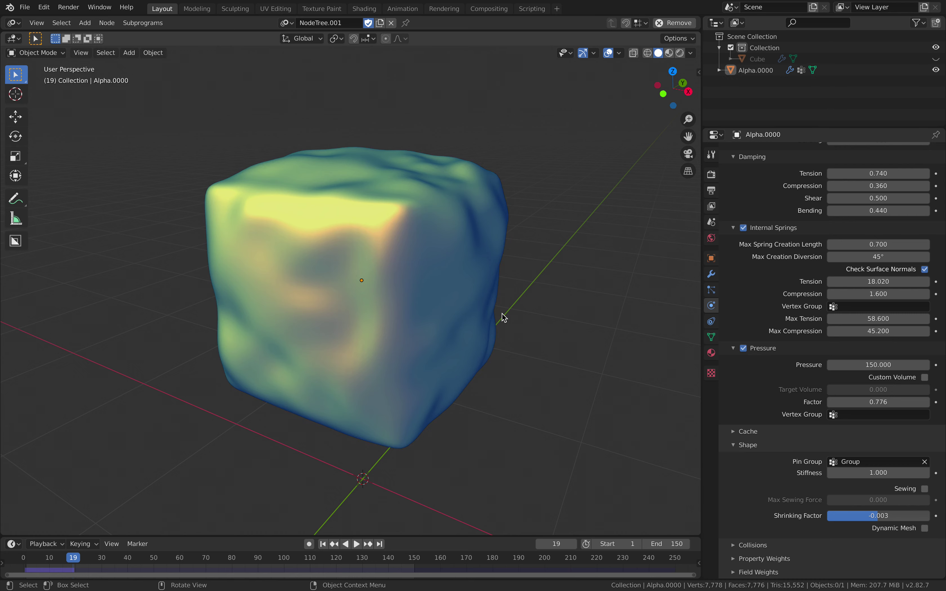
{"action": "key", "text": "space"}
{"action": "middle_click_drag", "start_coordinate": [429, 571], "coordinate": [498, 549]}
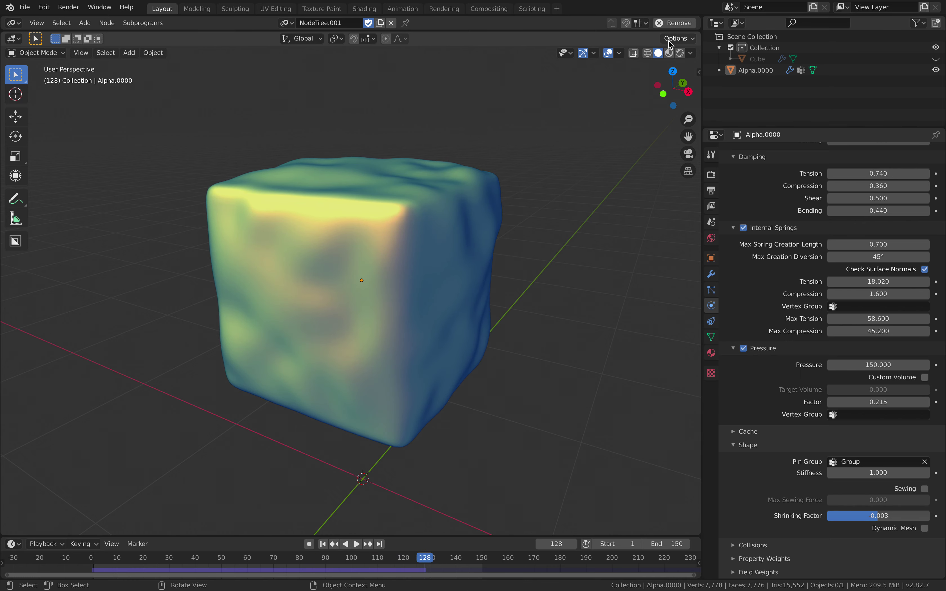
- Enlarge the node editor to show the Math nodes driving the cloth pressure factor, and play the animation to examine that factor
{"action": "left_click_drag", "start_coordinate": [669, 31], "coordinate": [667, 182]}
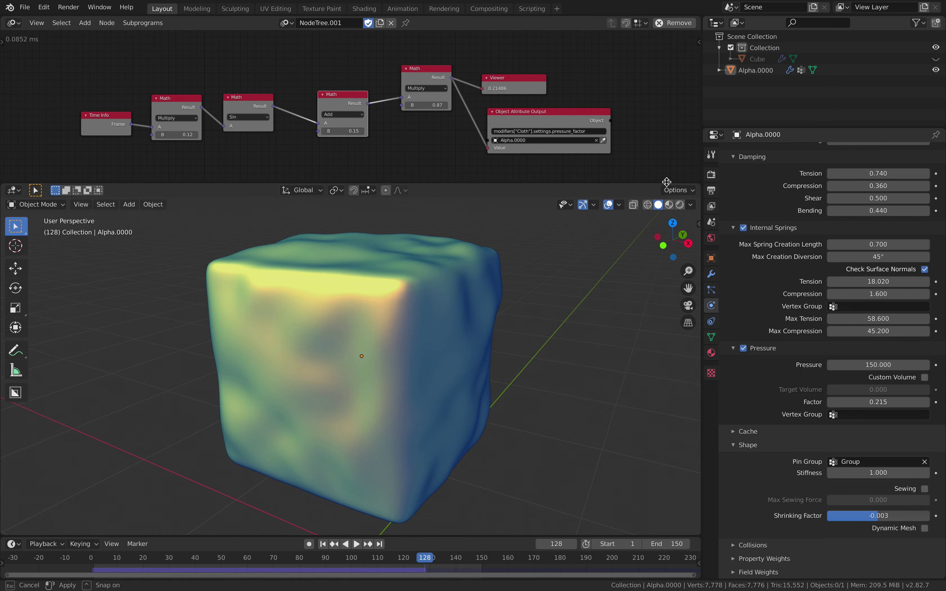
{"action": "scroll", "coordinate": [665, 155], "scroll_direction": "up", "scroll_amount": 1}
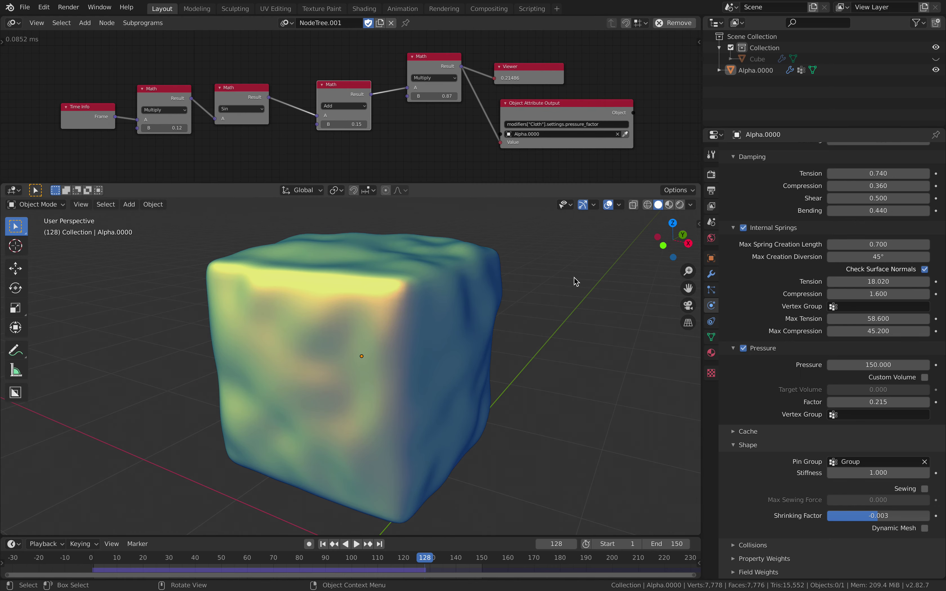
{"action": "key", "text": "space"}
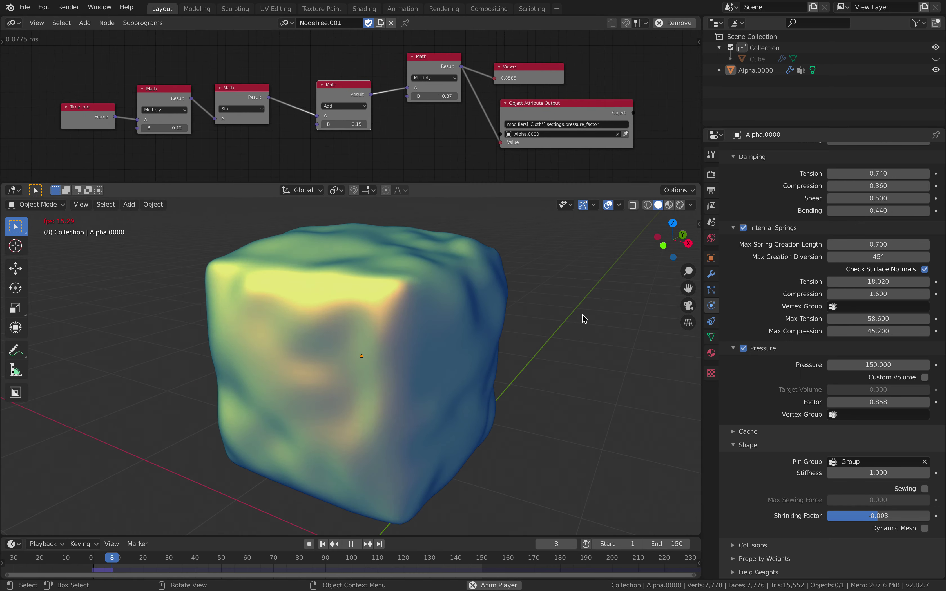
{"action": "key", "text": "space"}
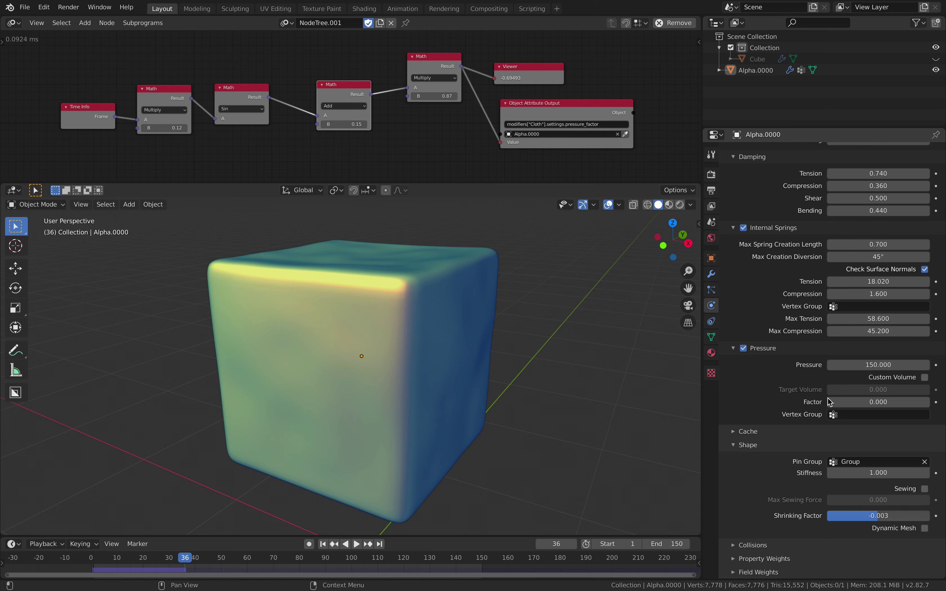
- Play the pulsing cube simulation briefly, and rearrange the Sin, Add, Multiply, Viewer and Object Attribute Output nodes in the node tree
{"action": "key", "text": "space"}
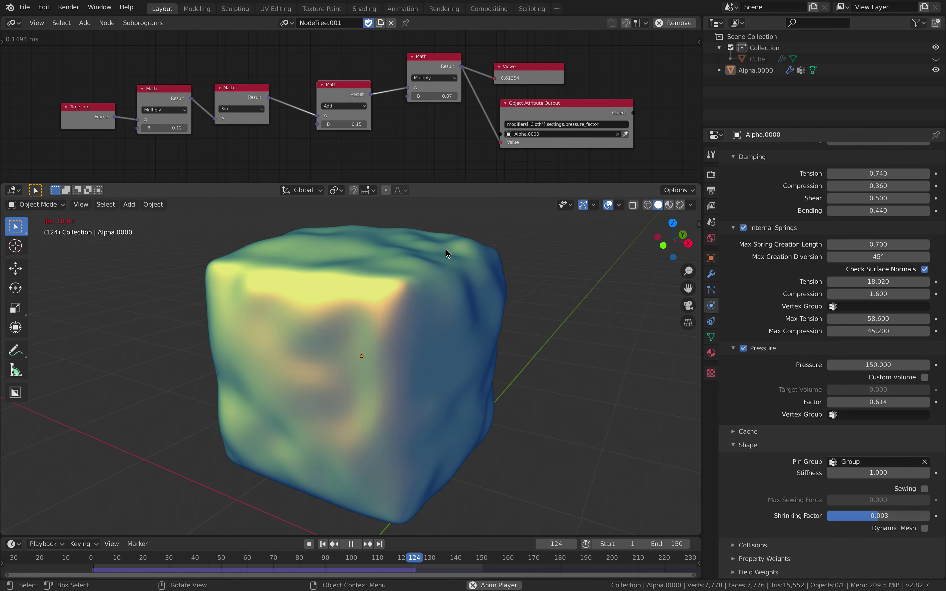
{"action": "key", "text": "space"}
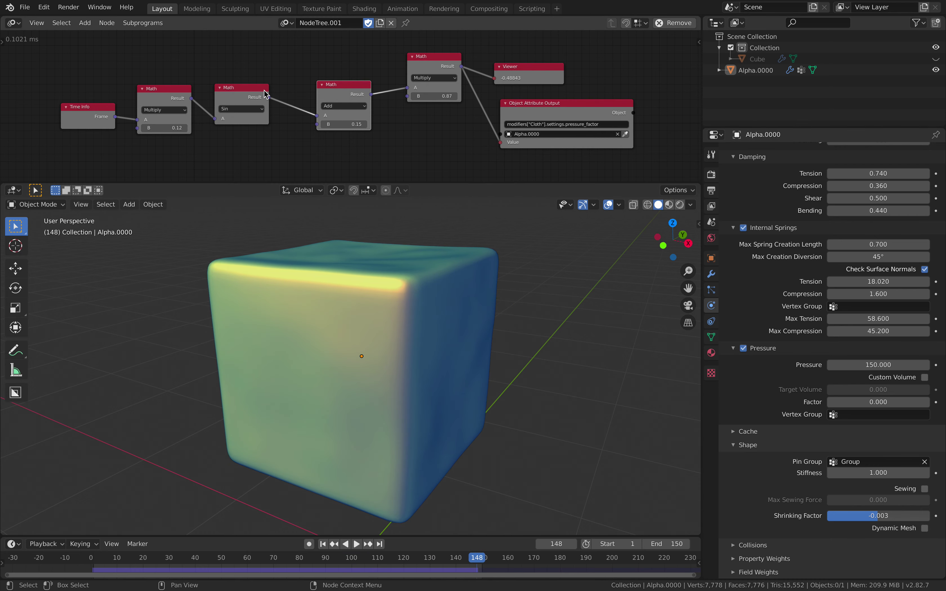
{"action": "left_click_drag", "start_coordinate": [261, 96], "coordinate": [261, 82]}
{"action": "left_click_drag", "start_coordinate": [343, 83], "coordinate": [330, 75]}
{"action": "left_click_drag", "start_coordinate": [431, 65], "coordinate": [416, 65]}
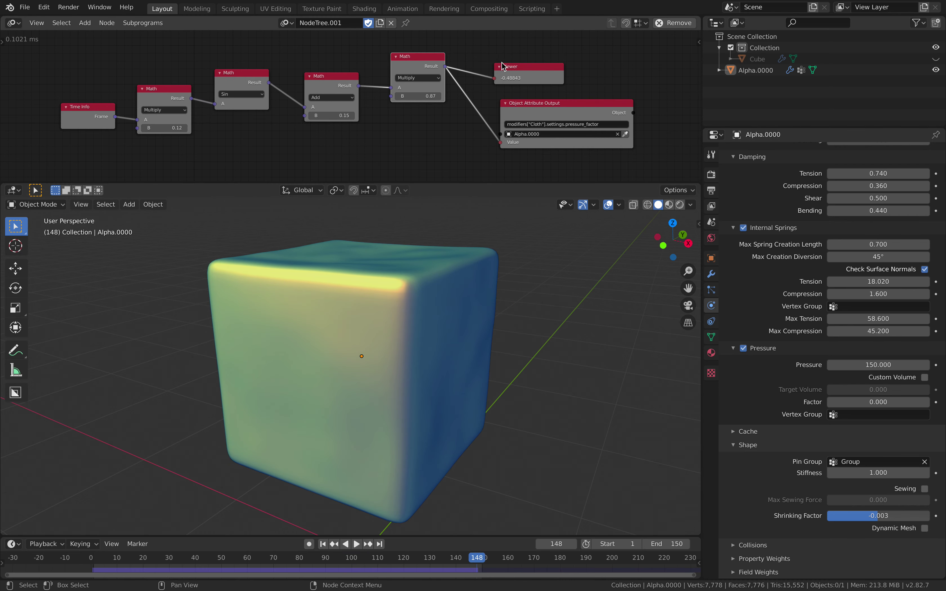
{"action": "left_click_drag", "start_coordinate": [526, 76], "coordinate": [512, 60]}
{"action": "left_click_drag", "start_coordinate": [530, 103], "coordinate": [559, 91]}
{"action": "scroll", "coordinate": [504, 82], "scroll_direction": "up", "scroll_amount": 2}
{"action": "left_click", "coordinate": [536, 72]}
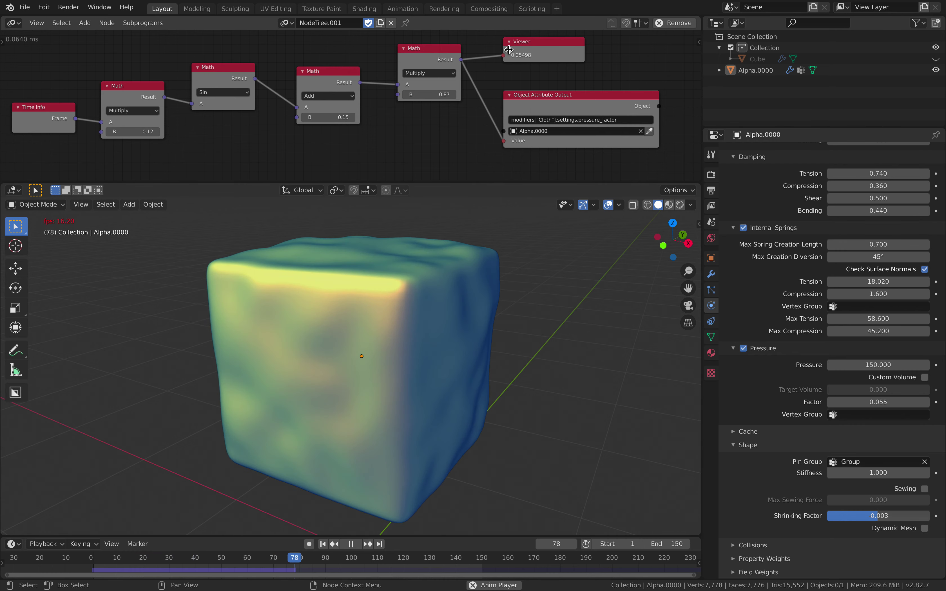
- Replay the animation to compare the Viewer node's output with the cloth pressure Factor, and frame the whole node tree
{"action": "key", "text": "space"}
{"action": "key", "text": "Home"}
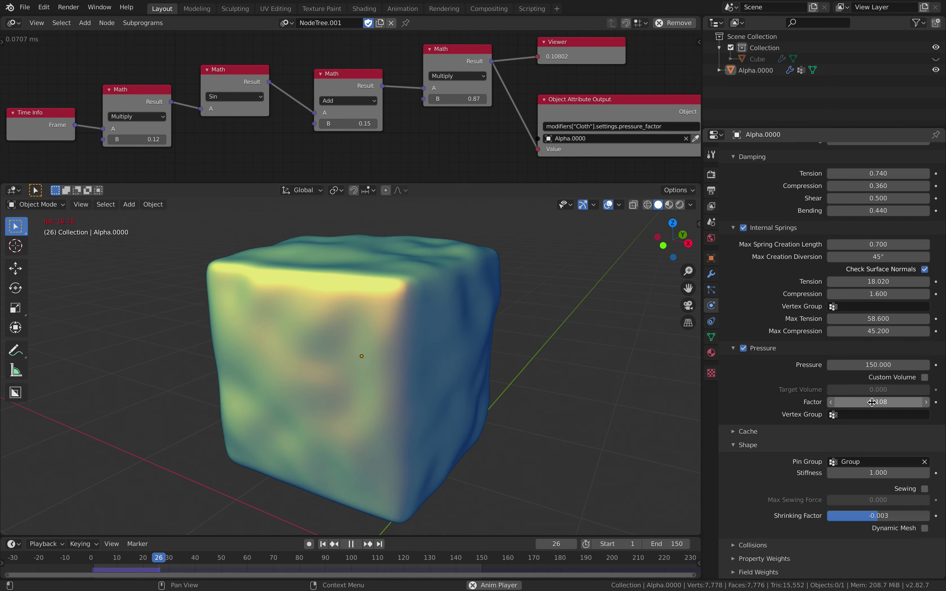
{"action": "key", "text": "space"}
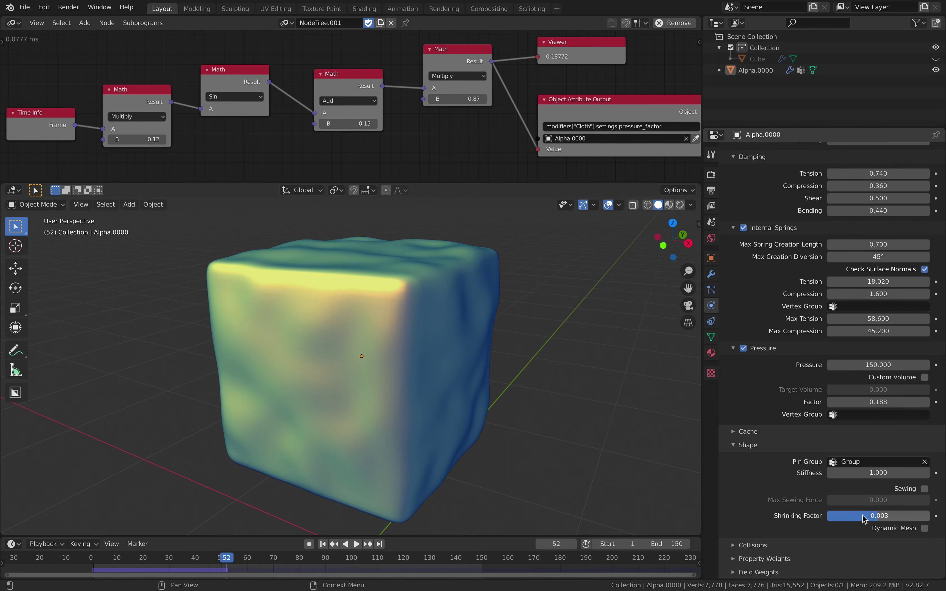
{"action": "key", "text": "space"}
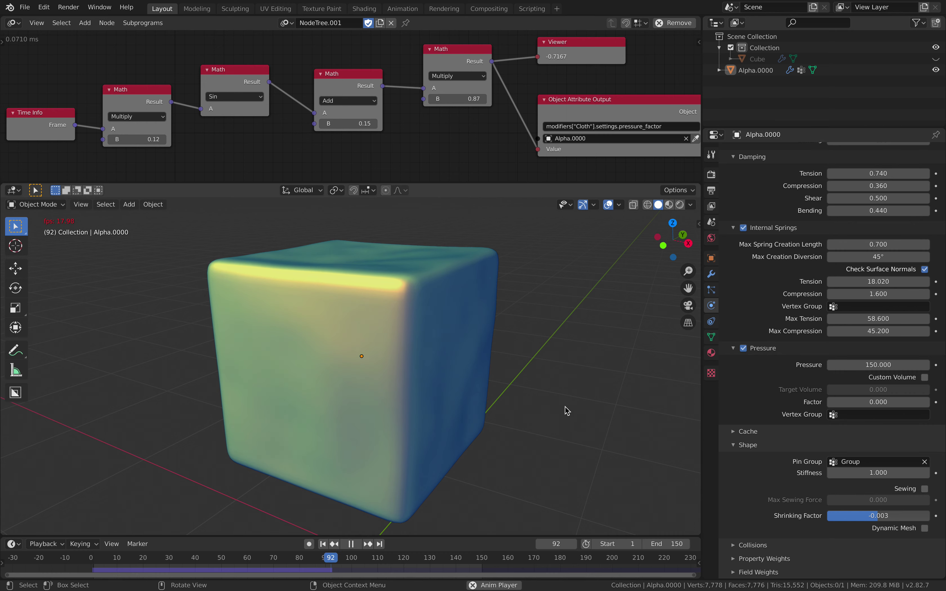
{"action": "key", "text": "space"}
{"action": "key", "text": "Home"}
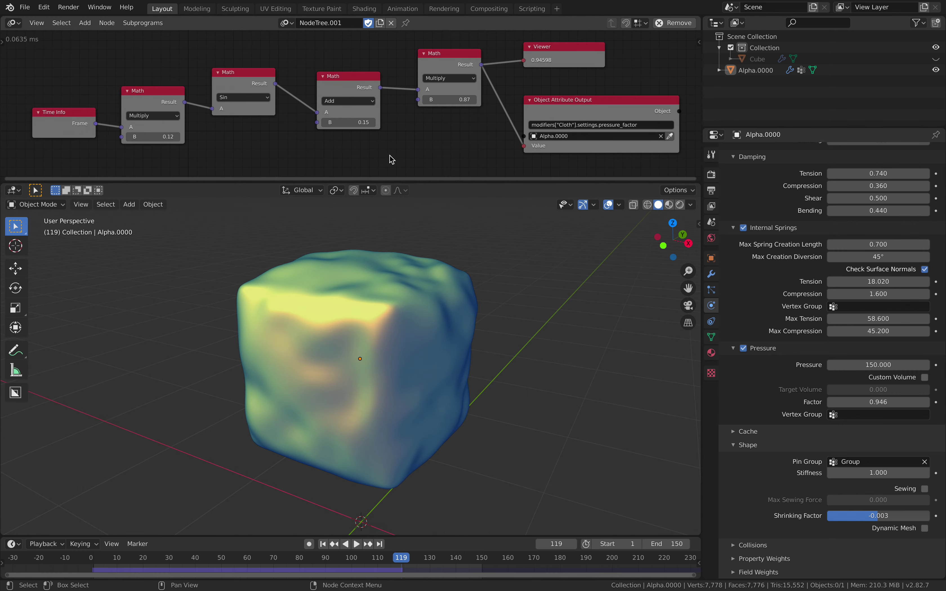
- Tidy the node layout by repositioning the Time Info, Add, final Multiply and Object Attribute Output nodes
{"action": "left_click_drag", "start_coordinate": [571, 105], "coordinate": [562, 105]}
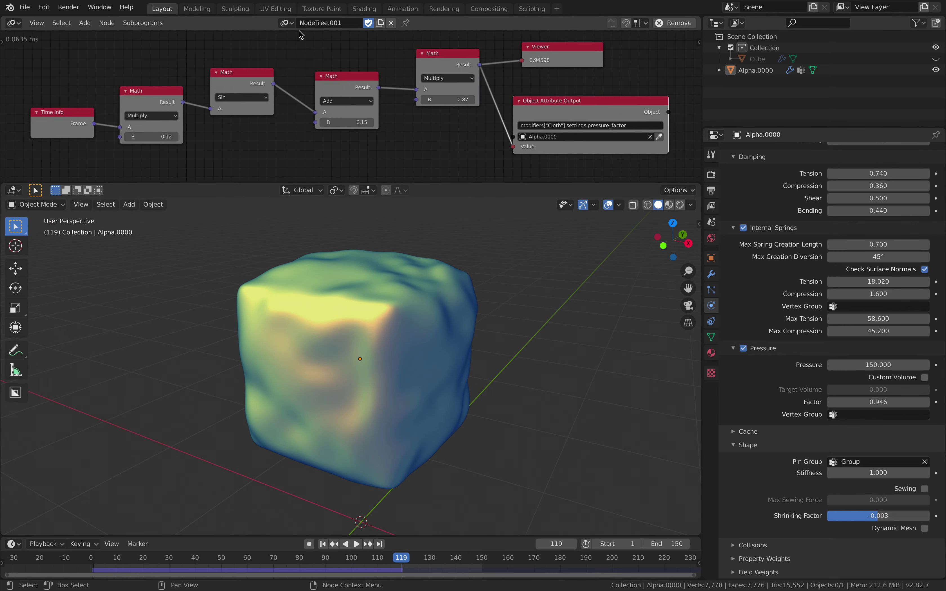
{"action": "left_click_drag", "start_coordinate": [332, 83], "coordinate": [323, 81]}
{"action": "left_click_drag", "start_coordinate": [446, 53], "coordinate": [433, 51]}
{"action": "left_click_drag", "start_coordinate": [567, 101], "coordinate": [560, 99]}
{"action": "left_click", "coordinate": [539, 56]}
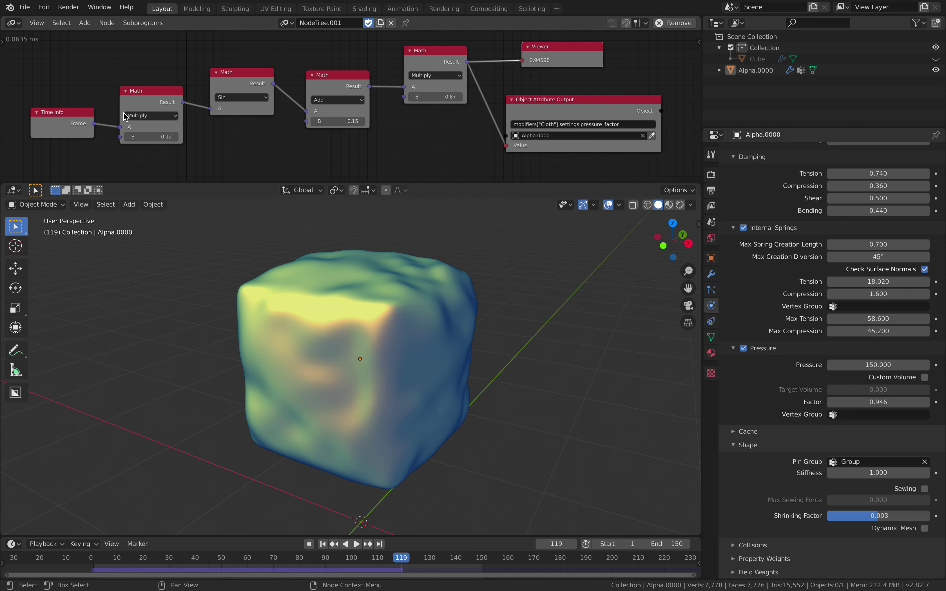
{"action": "left_click_drag", "start_coordinate": [77, 118], "coordinate": [78, 108]}
- With the animation playing, set B to 0.42 on the Multiply node after Time Info and to 1.67 on the final Multiply node
{"action": "left_click_drag", "start_coordinate": [161, 118], "coordinate": [180, 129]}
{"action": "key", "text": "space"}
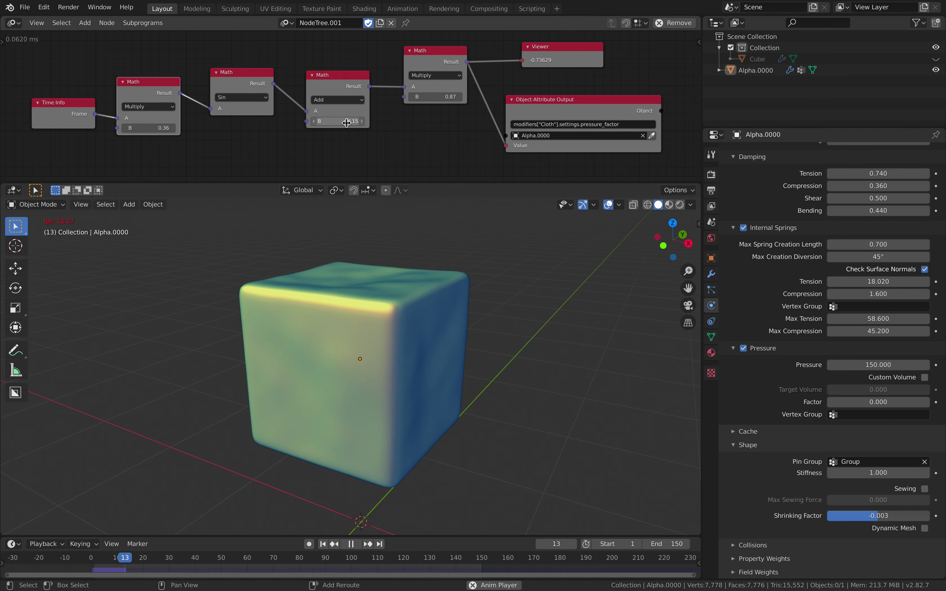
{"action": "left_click_drag", "start_coordinate": [435, 97], "coordinate": [475, 96]}
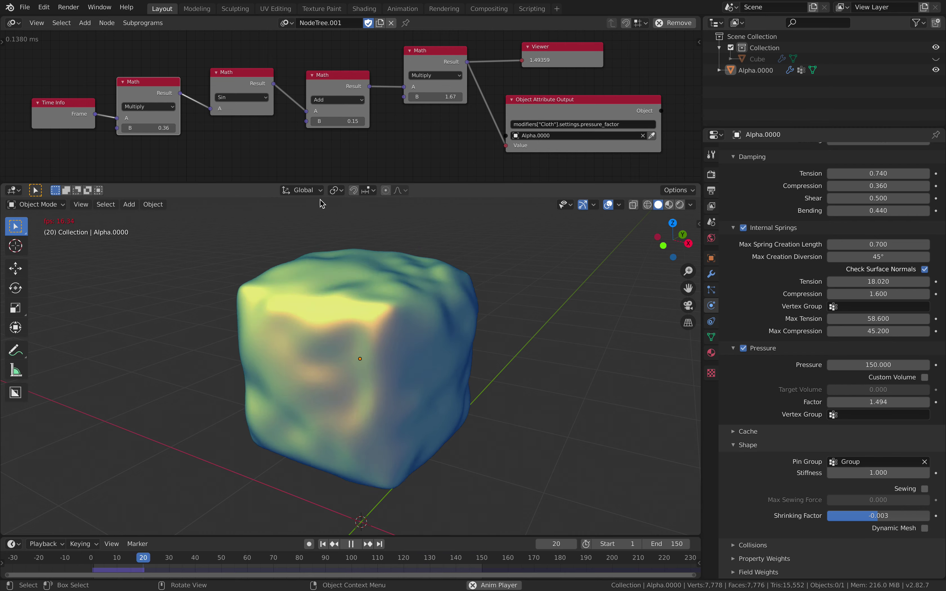
{"action": "left_click_drag", "start_coordinate": [171, 130], "coordinate": [173, 130]}
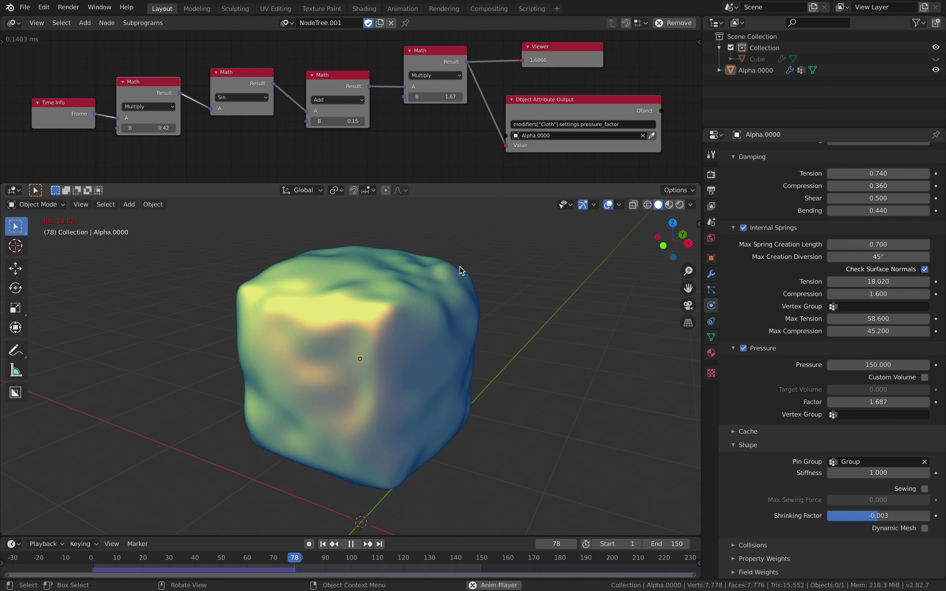
{"action": "key", "text": "space"}
- Reposition the Object Attribute Output node and copy the data path of the cloth pressure Factor
{"action": "left_click_drag", "start_coordinate": [566, 102], "coordinate": [556, 103]}
{"action": "scroll", "coordinate": [556, 103], "scroll_direction": "up", "scroll_amount": 1}
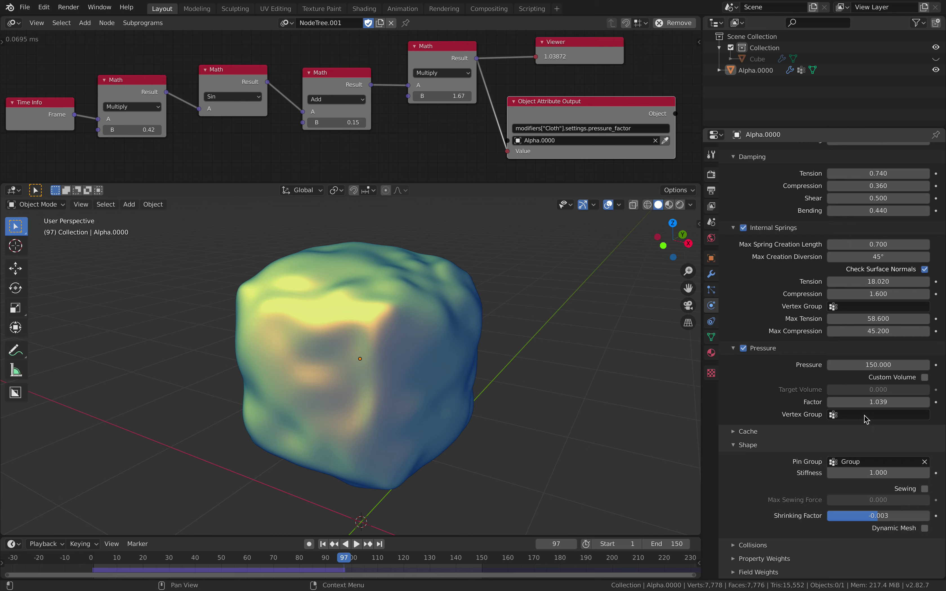
{"action": "right_click", "coordinate": [867, 403]}
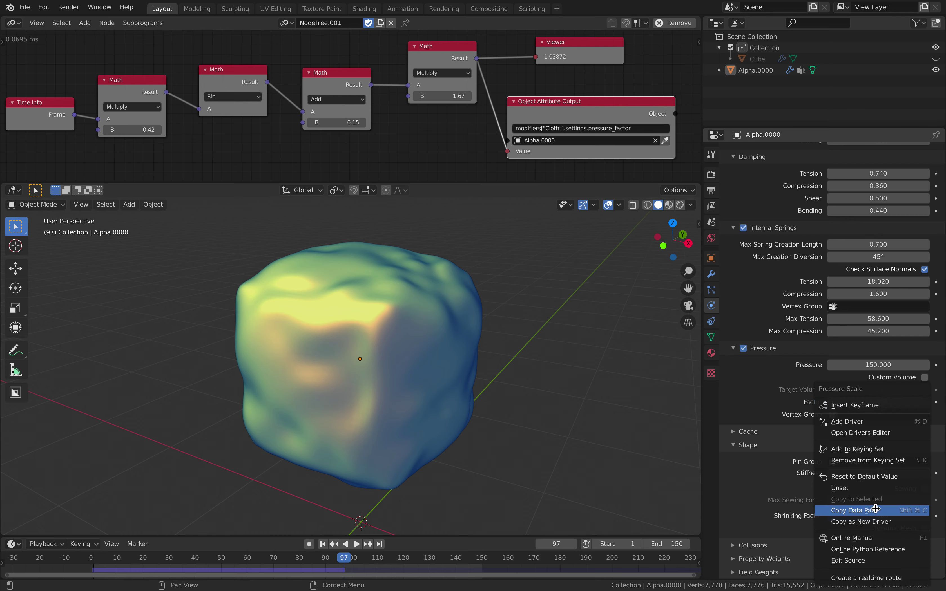
{"action": "left_click", "coordinate": [856, 510]}
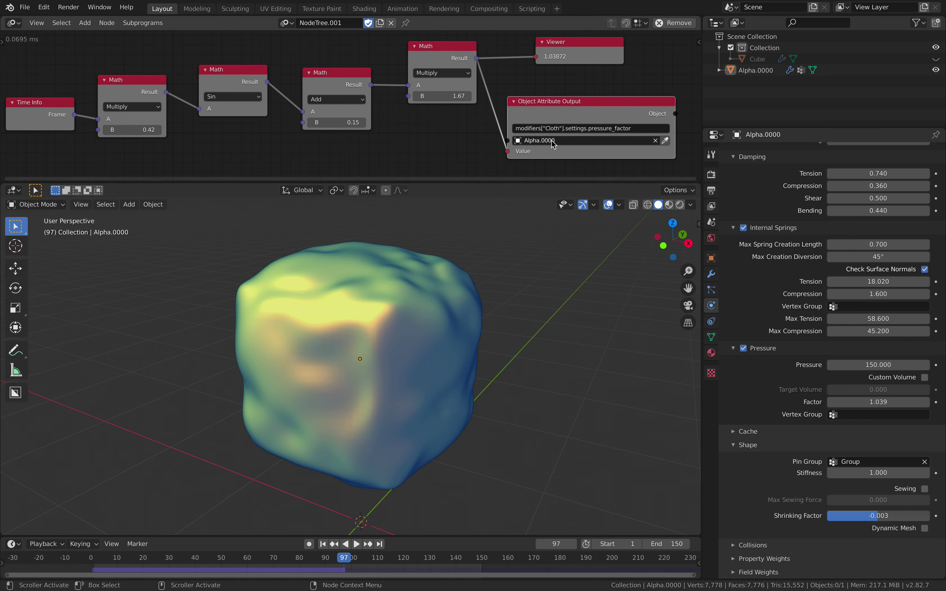
- Select the cube Alpha.0000, nudge the Object Attribute Output node upward, and play the cloth animation
{"action": "left_click", "coordinate": [428, 296]}
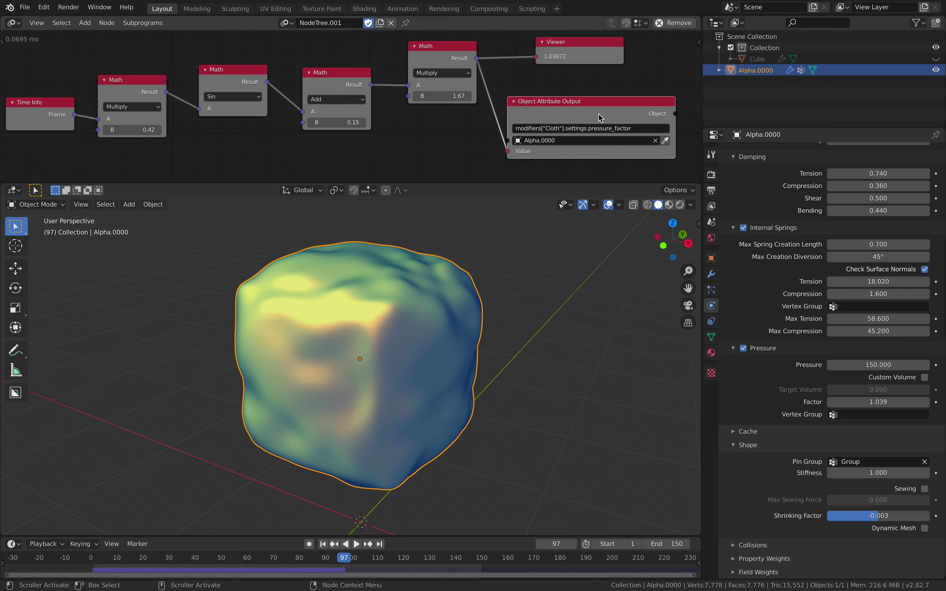
{"action": "left_click_drag", "start_coordinate": [596, 113], "coordinate": [595, 109]}
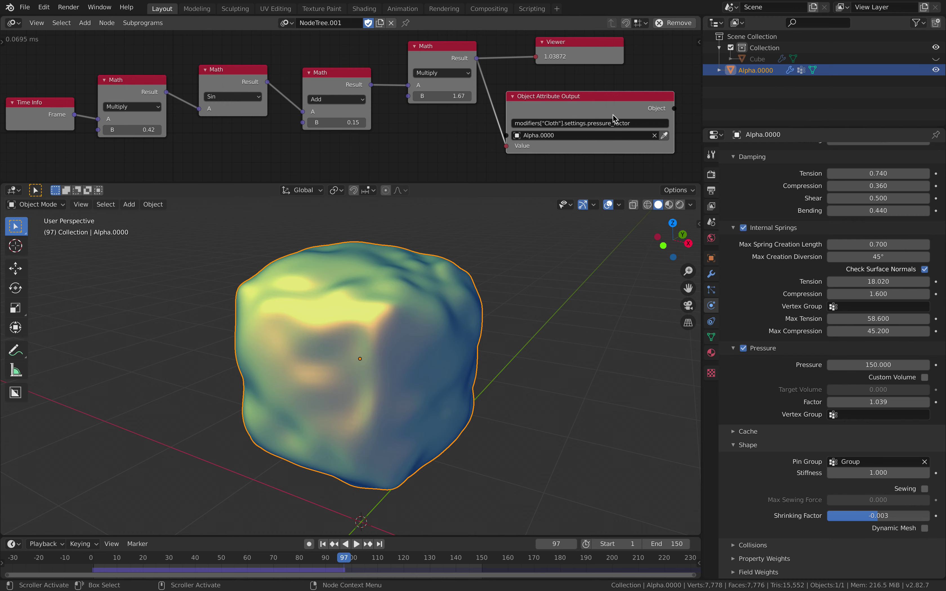
{"action": "key", "text": "space"}
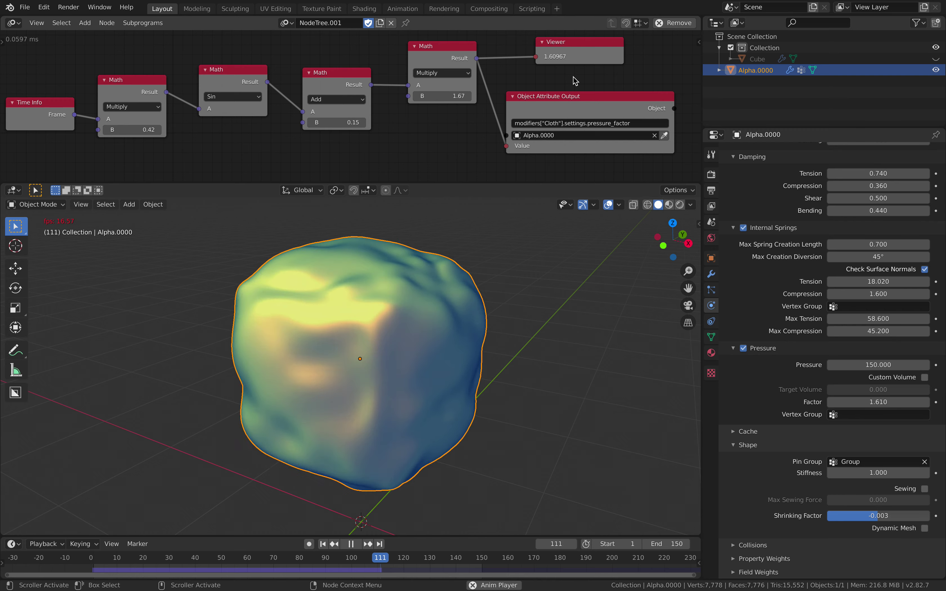
{"action": "key", "text": "space"}
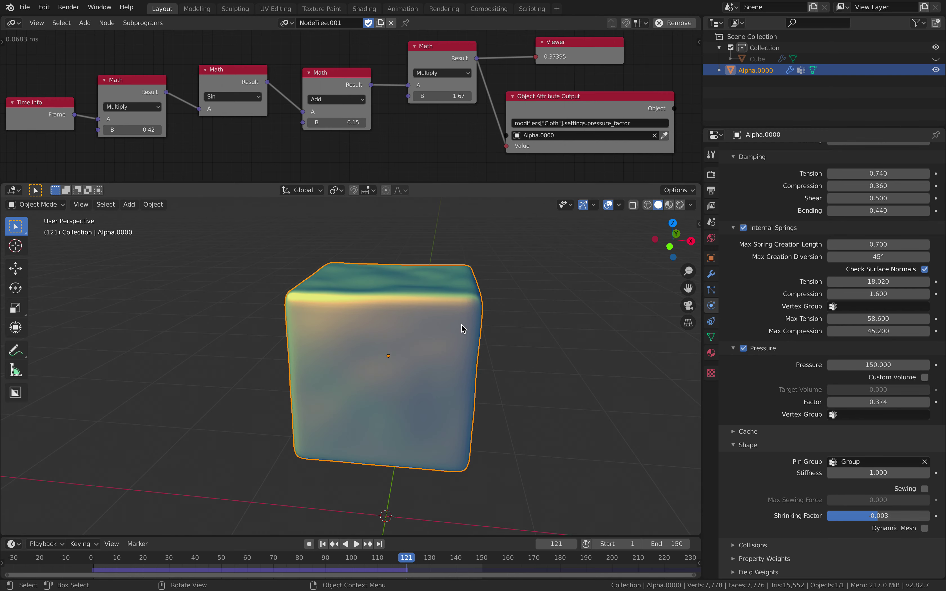
- In Edit Mode with face selection, delete two single eye faces and a row of five mouth faces from the cube's front
{"action": "key", "text": "Tab"}
{"action": "middle_click_drag", "start_coordinate": [455, 327], "coordinate": [468, 330]}
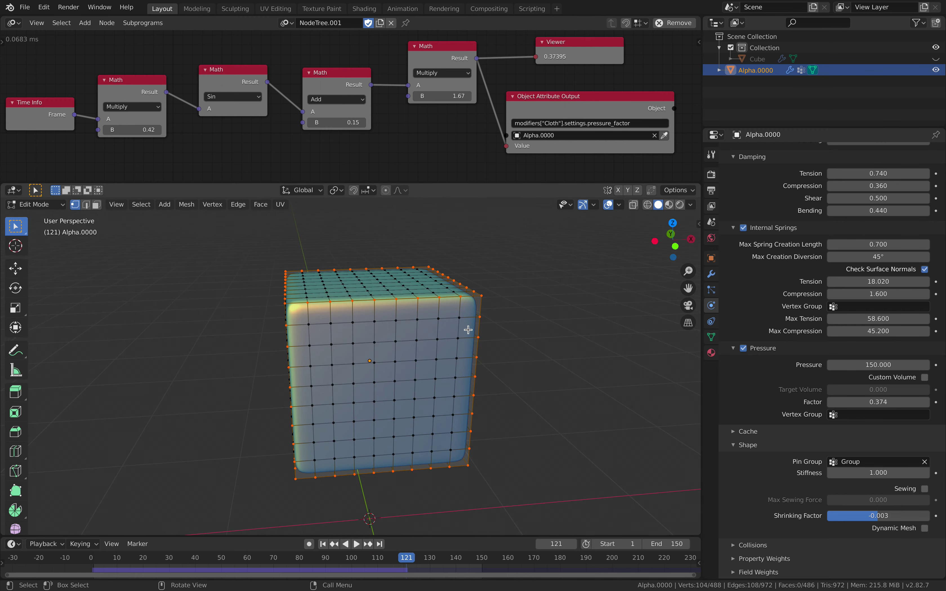
{"action": "left_click", "coordinate": [96, 206]}
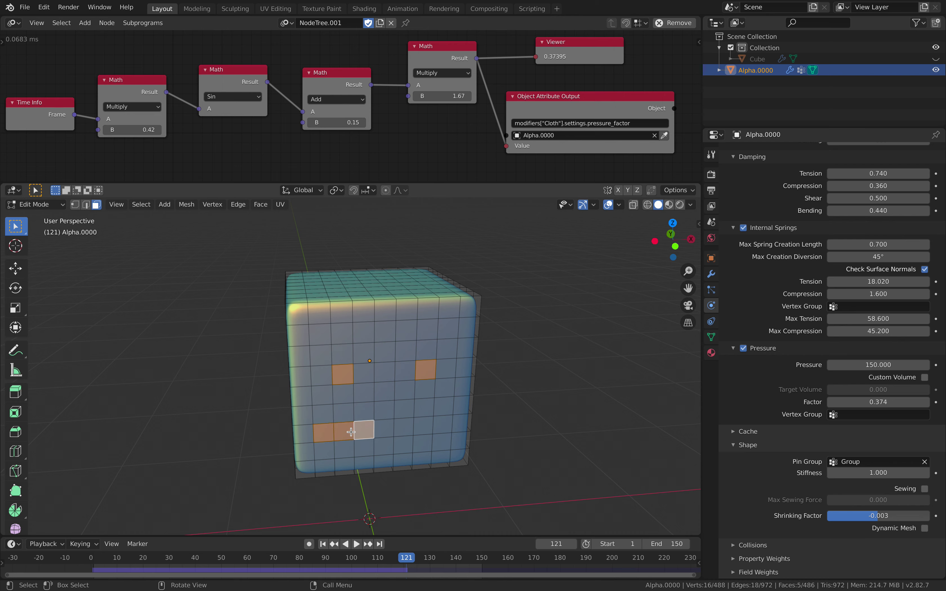
{"action": "left_click", "coordinate": [350, 431]}
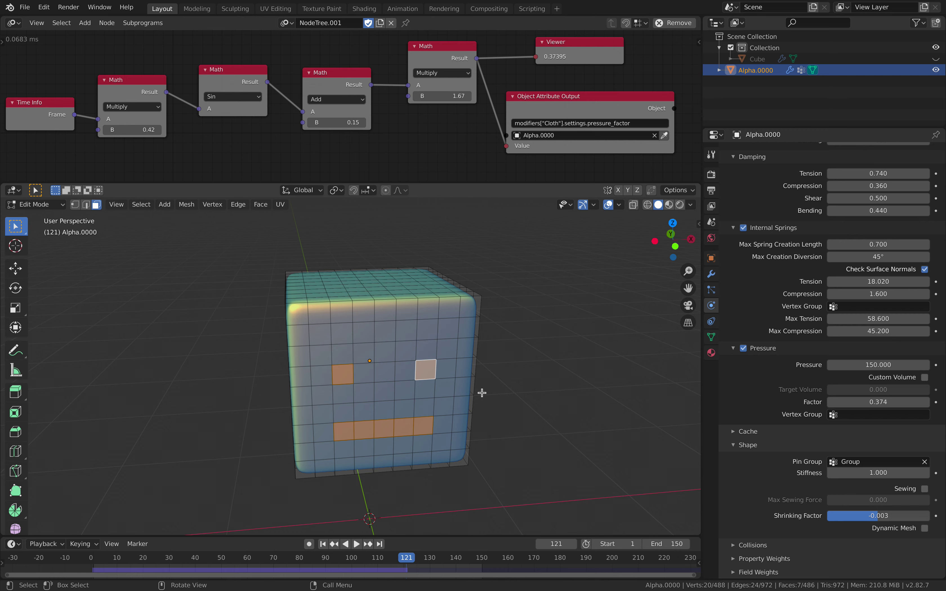
{"action": "middle_click_drag", "start_coordinate": [481, 393], "coordinate": [470, 389]}
{"action": "key", "text": "x"}
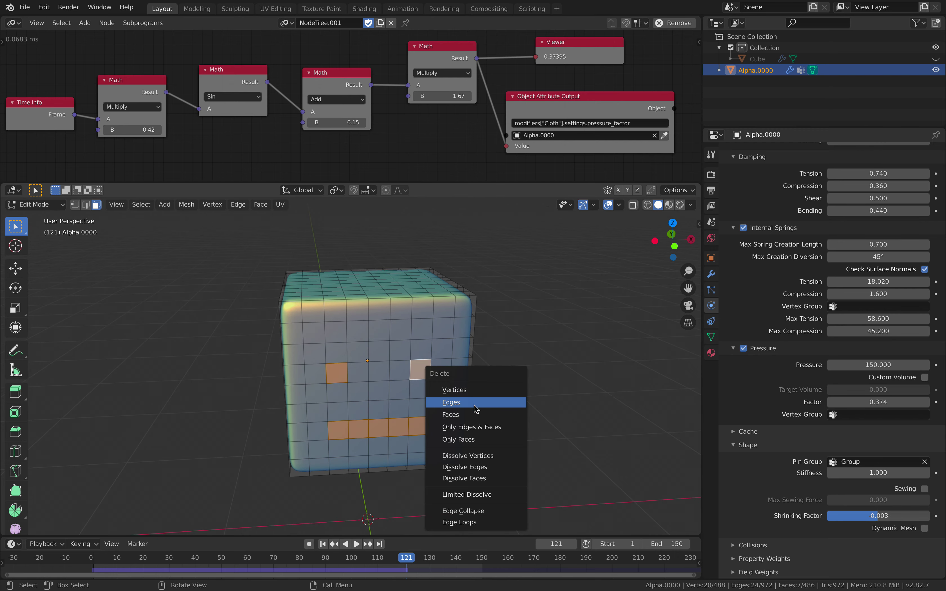
{"action": "left_click", "coordinate": [474, 412]}
- Rewind to frame 1, play the simulation of the cube with its face openings, and return to Object Mode
{"action": "left_click", "coordinate": [323, 543]}
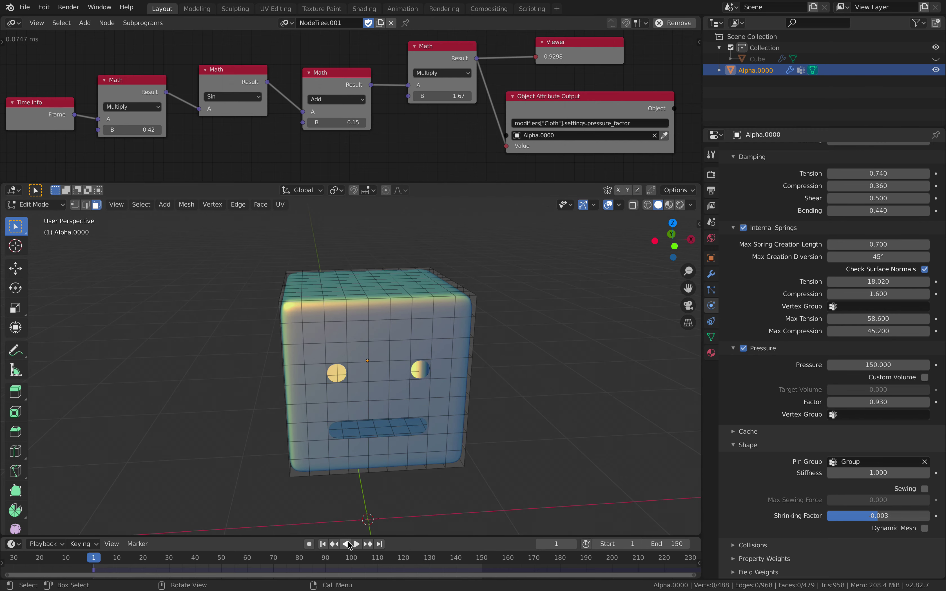
{"action": "left_click", "coordinate": [358, 544]}
{"action": "left_click", "coordinate": [57, 206]}
{"action": "left_click", "coordinate": [24, 218]}
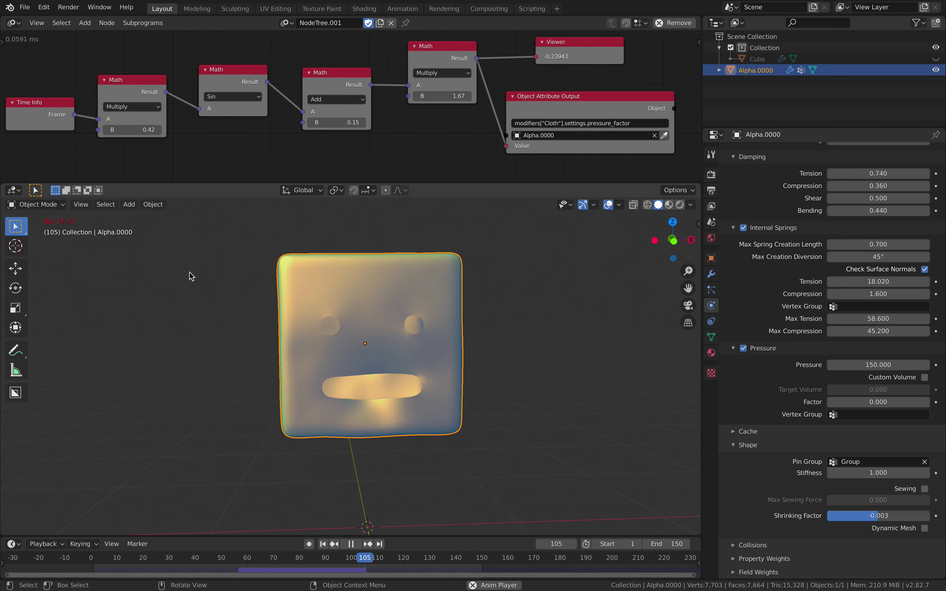
- Set B to 0.20 on the Multiply node after Time Info, and return the animation to frame 1
{"action": "left_click", "coordinate": [143, 130]}
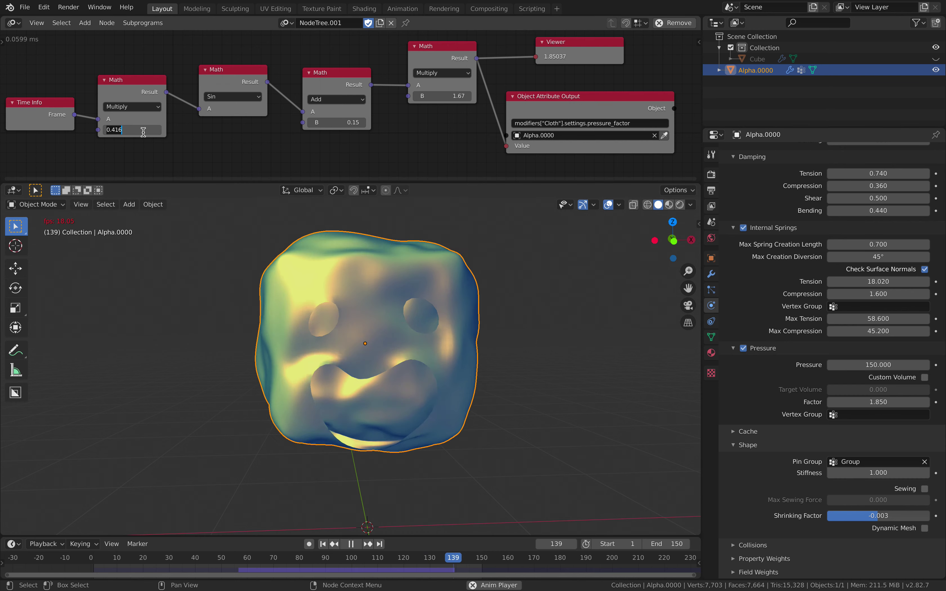
{"action": "key", "text": "ctrl+a"}
{"action": "type", "text": "0.2"}
{"action": "key", "text": "Return"}
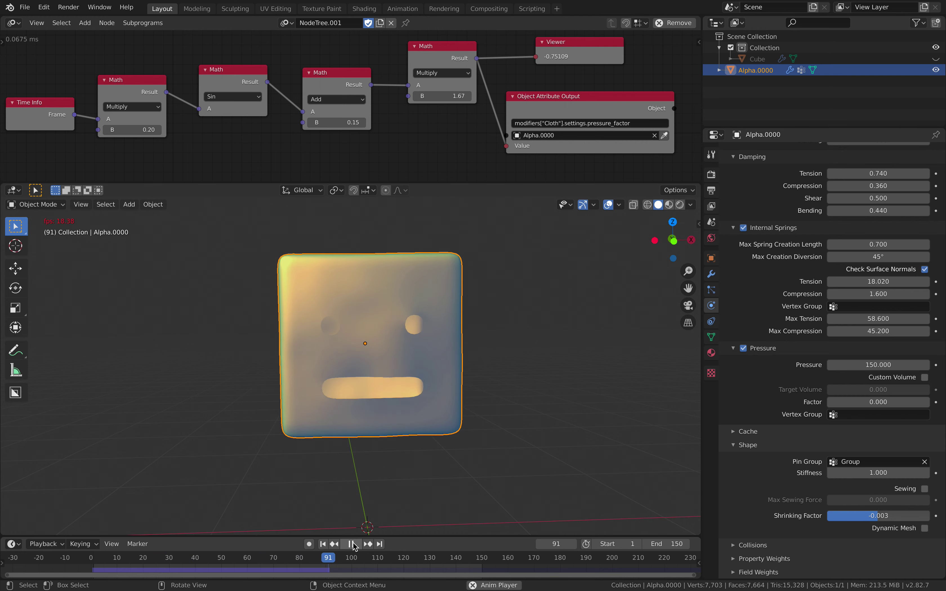
{"action": "left_click", "coordinate": [321, 544]}
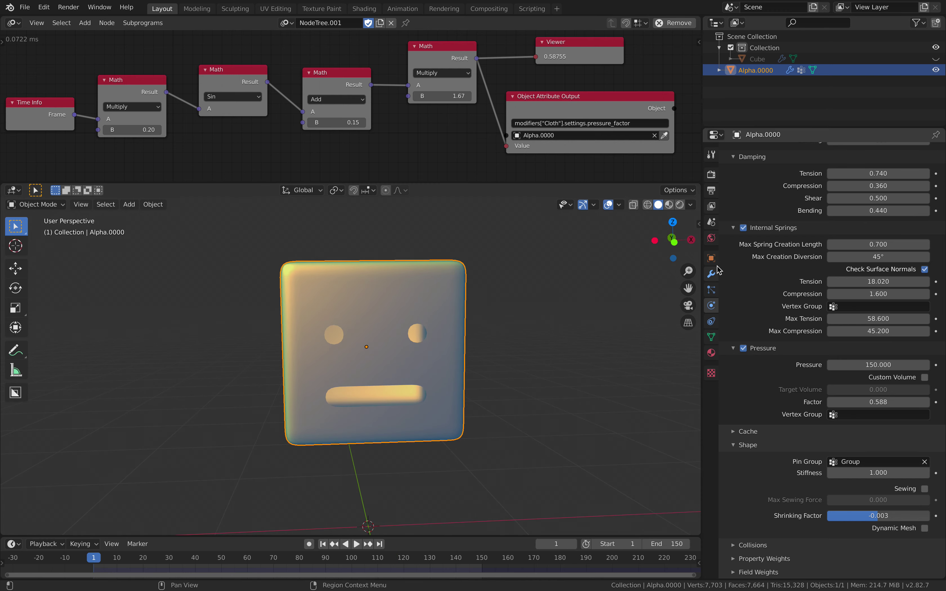
- Add a Solidify modifier with a thickness of 0.068 m to the cube and move it above the Subdivision modifier
{"action": "left_click", "coordinate": [711, 273]}
{"action": "left_click", "coordinate": [762, 152]}
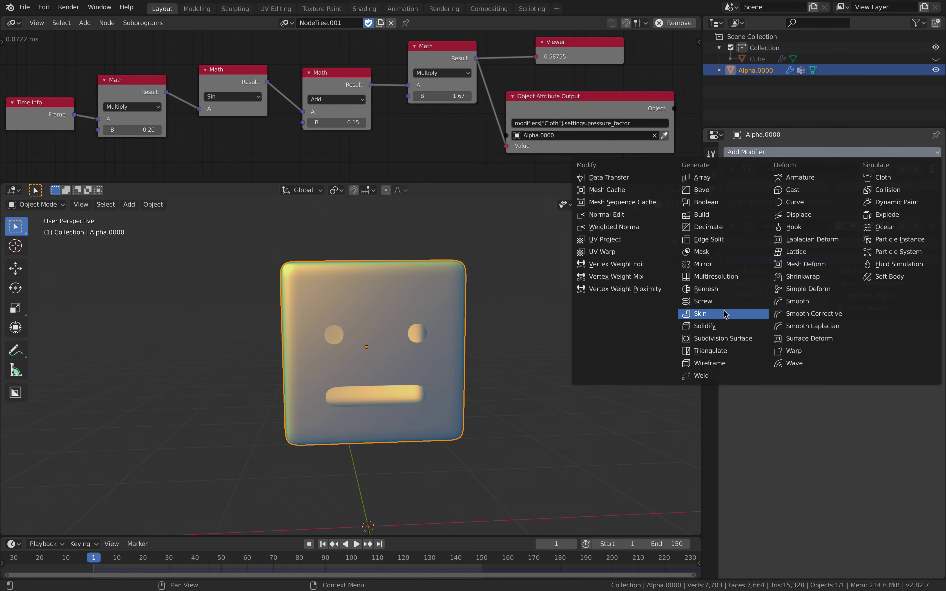
{"action": "left_click", "coordinate": [726, 326]}
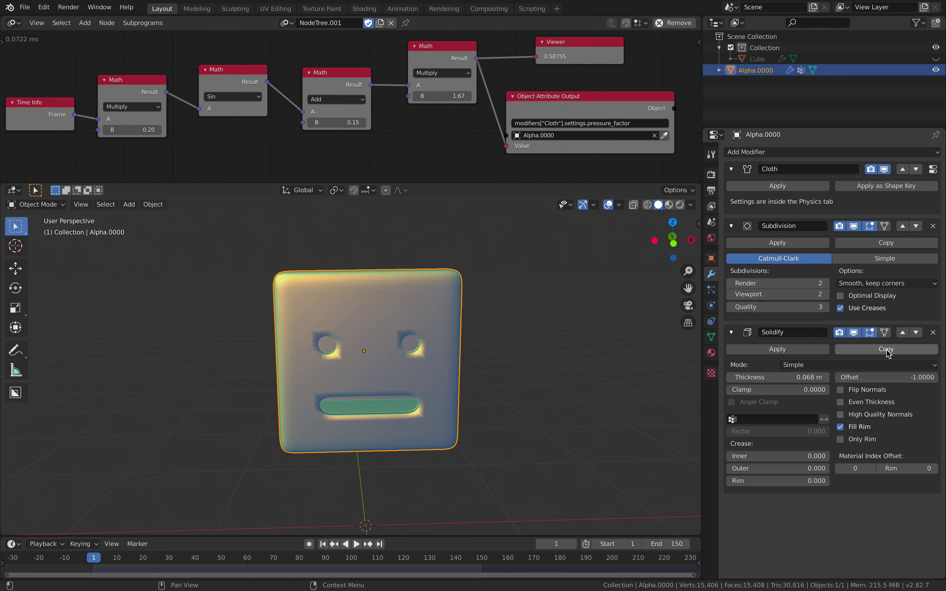
{"action": "left_click", "coordinate": [903, 333]}
- Play the thickened face cube's cloth simulation, stop it and rewind to frame 1
{"action": "key", "text": "space"}
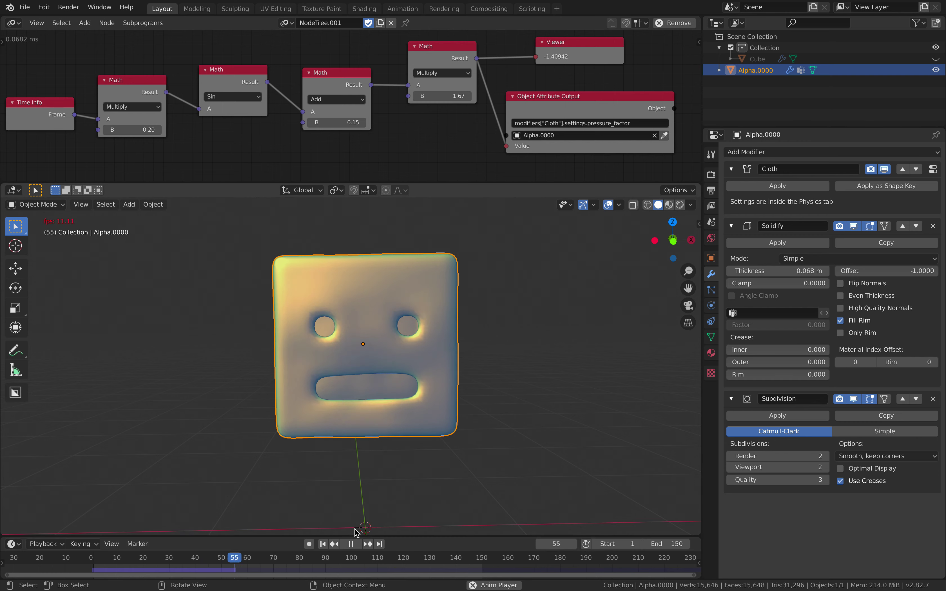
{"action": "left_click", "coordinate": [356, 541]}
{"action": "left_click", "coordinate": [323, 543]}
- Enter Edit Mode with edge selection, select the edge loop of the left eye opening, enlarge it and reposition it slightly
{"action": "scroll", "coordinate": [335, 326], "scroll_direction": "up", "scroll_amount": 3}
{"action": "key", "text": "Tab"}
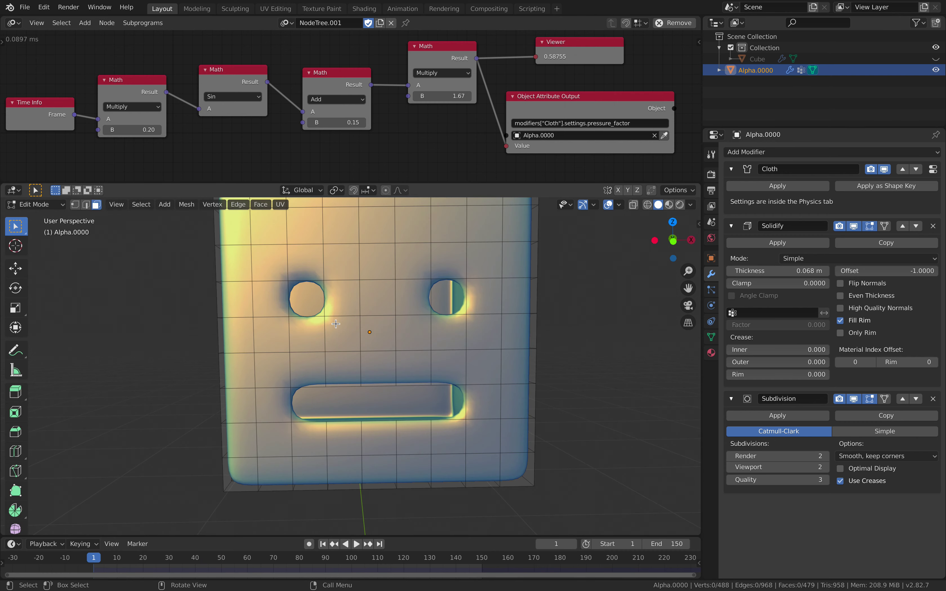
{"action": "key", "text": "2"}
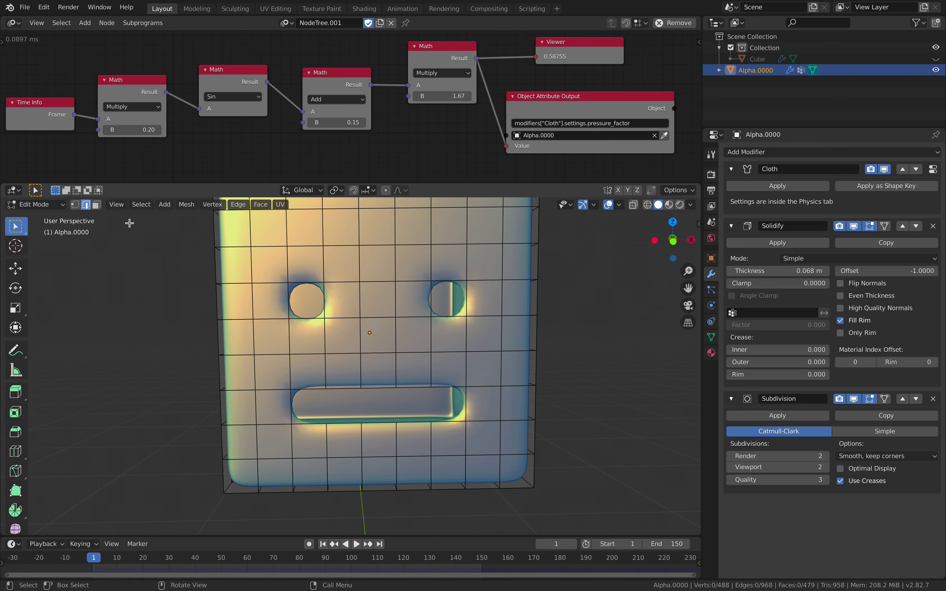
{"action": "scroll", "coordinate": [393, 319], "scroll_direction": "down", "scroll_amount": 2}
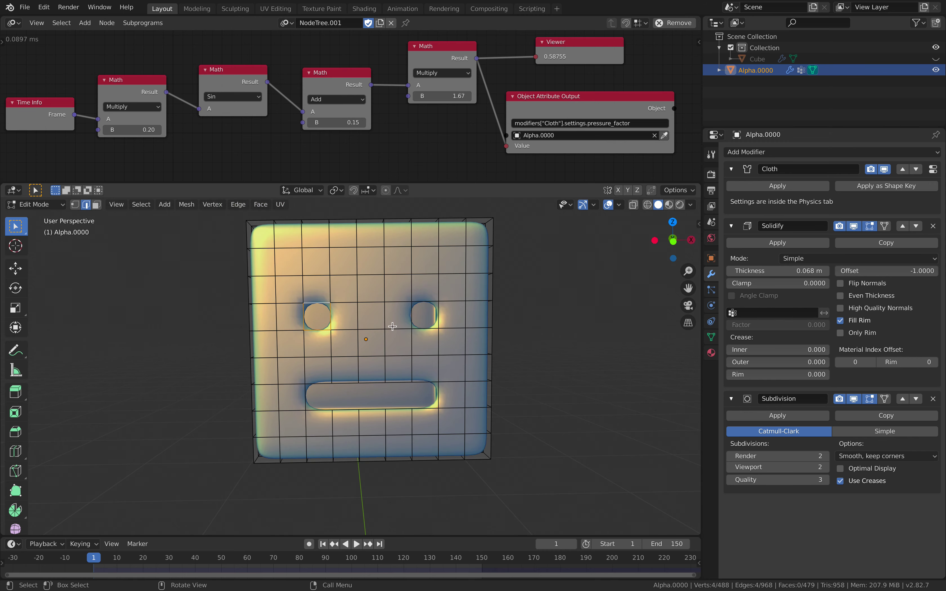
{"action": "key", "text": "s"}
{"action": "left_click", "coordinate": [454, 353]}
{"action": "key", "text": "g"}
{"action": "left_click", "coordinate": [462, 352]}
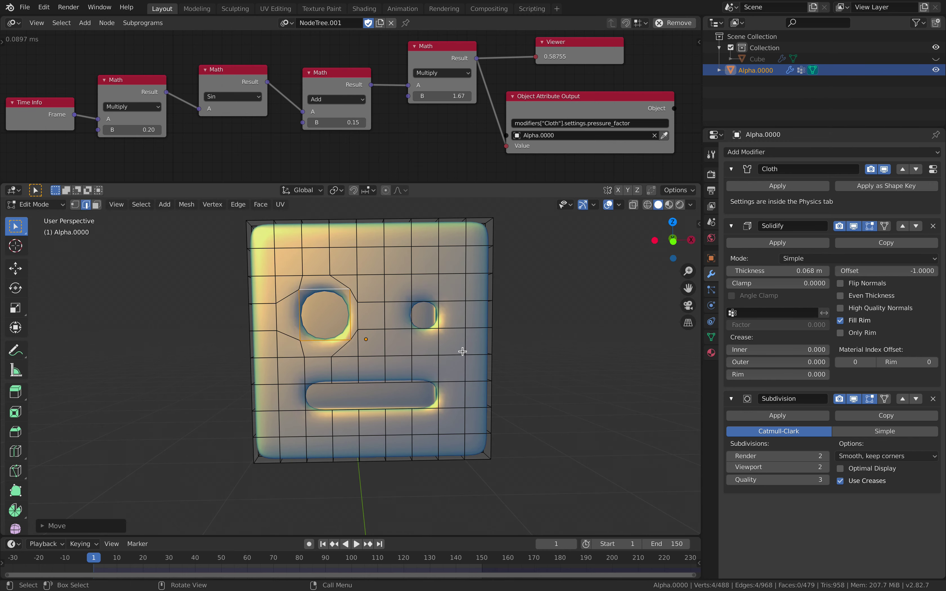
- Flatten the enlarged left eye opening by scaling its edge loop along global Z
{"action": "key", "text": "s"}
{"action": "key", "text": "z"}
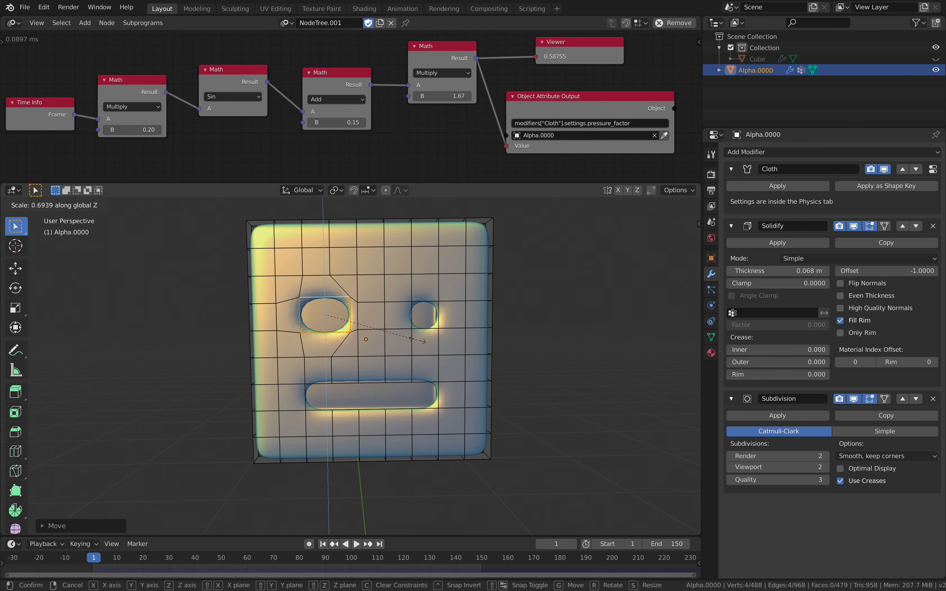
{"action": "left_click", "coordinate": [350, 318]}
- Try to rotate the flattened left eye opening
{"action": "key", "text": "r"}
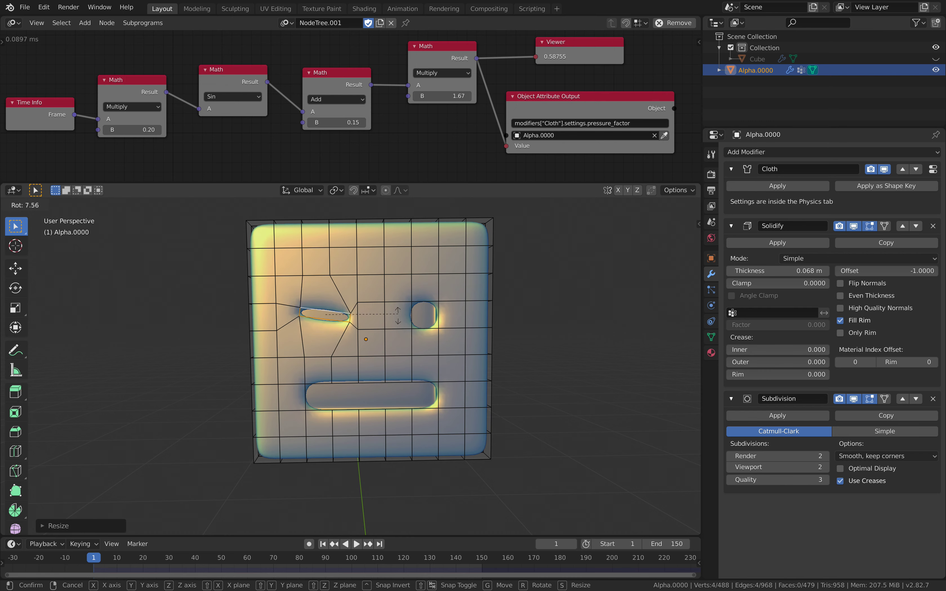
{"action": "left_click", "coordinate": [399, 320]}
{"action": "key", "text": "ctrl+z"}
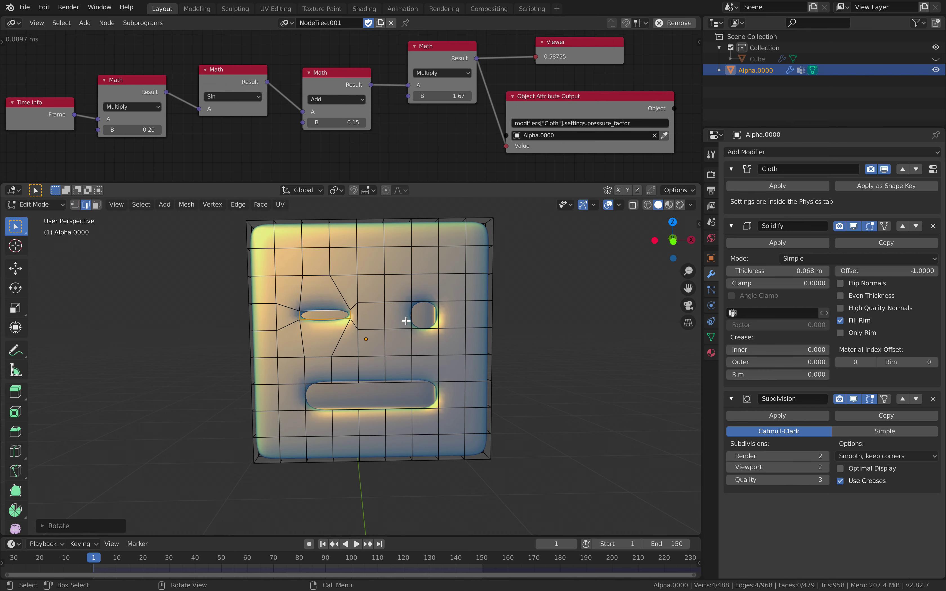
- Scale the left eye opening down further along global Z into a thin horizontal slit
{"action": "key", "text": "s"}
{"action": "key", "text": "z"}
{"action": "left_click", "coordinate": [379, 322]}
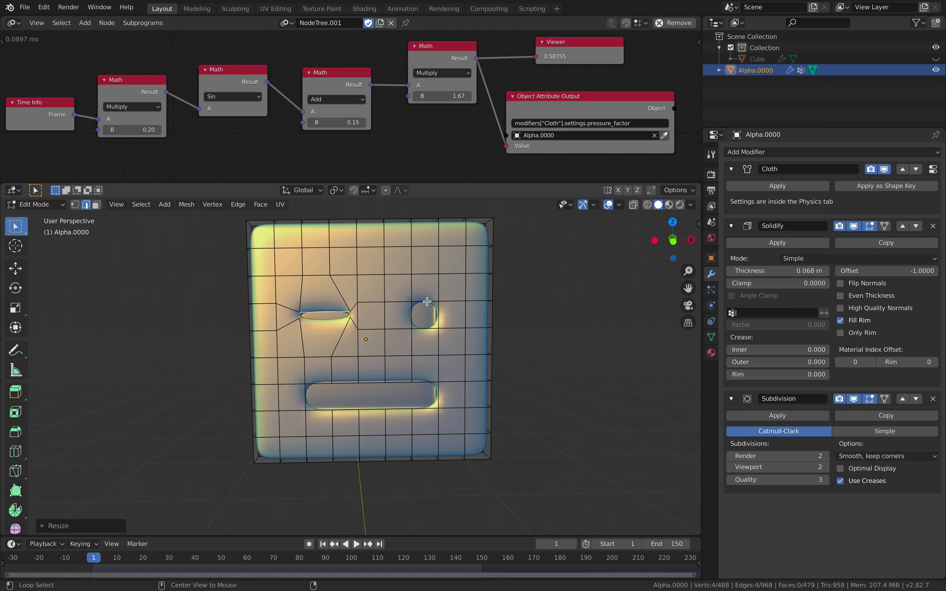
- Reshape the right eye opening into a small, slightly tilted slit by scaling and rotating its edge loop
{"action": "key", "text": "s"}
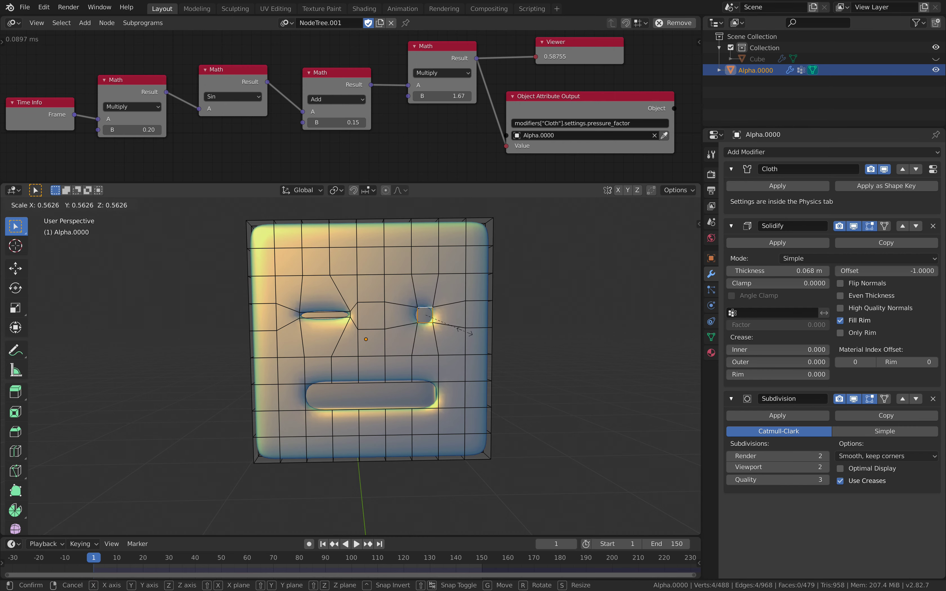
{"action": "left_click", "coordinate": [473, 332]}
{"action": "key", "text": "s"}
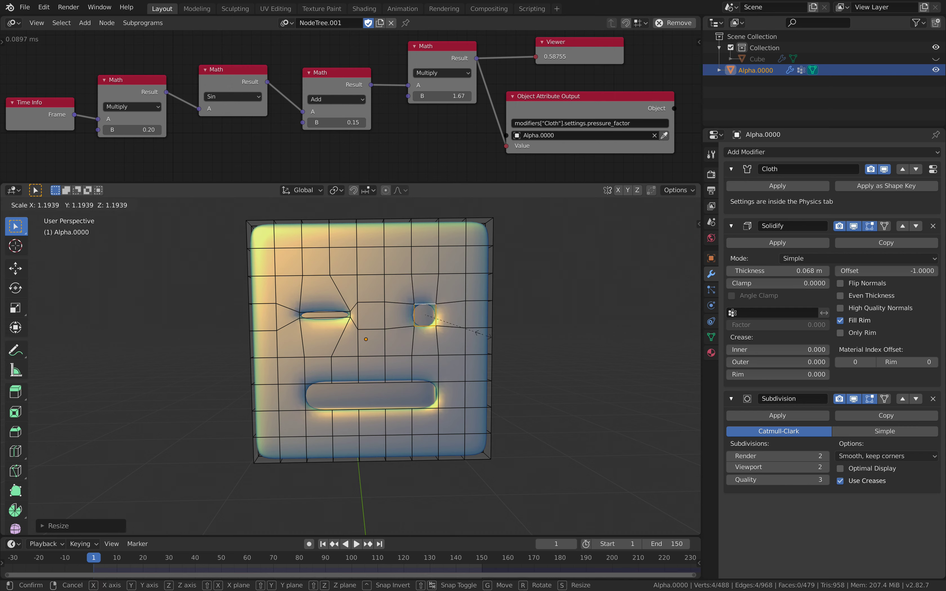
{"action": "key", "text": "z"}
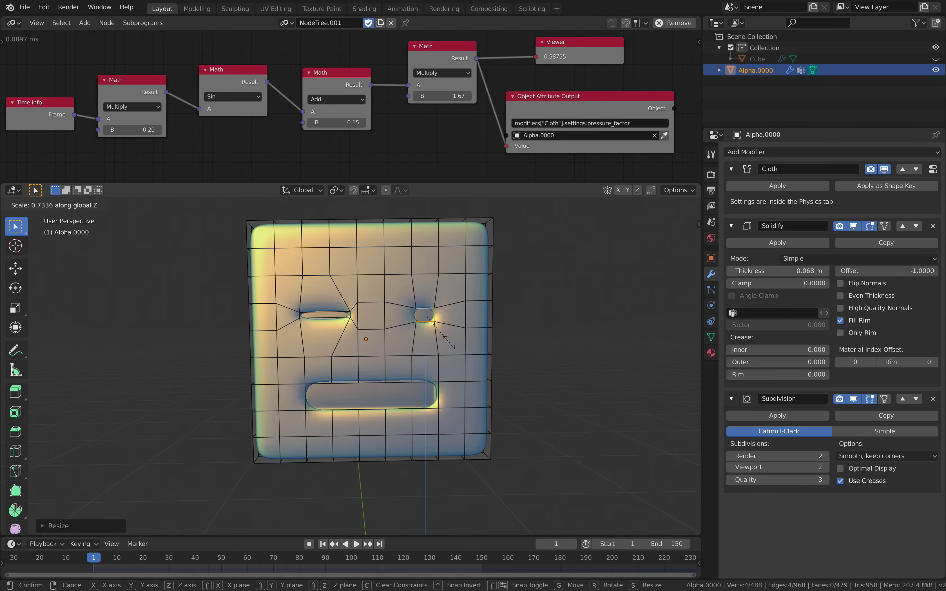
{"action": "left_click", "coordinate": [422, 327]}
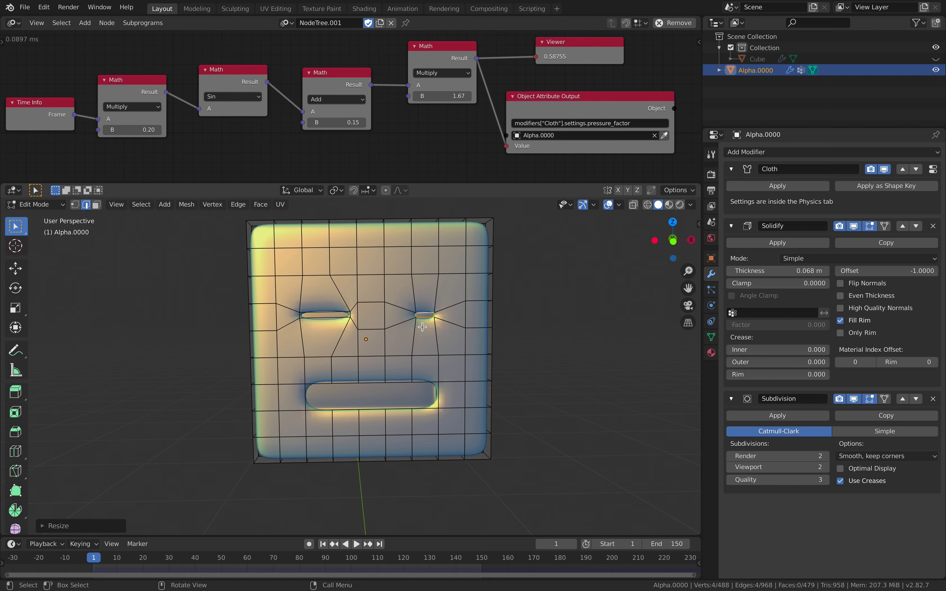
{"action": "key", "text": "r"}
{"action": "left_click", "coordinate": [431, 363]}
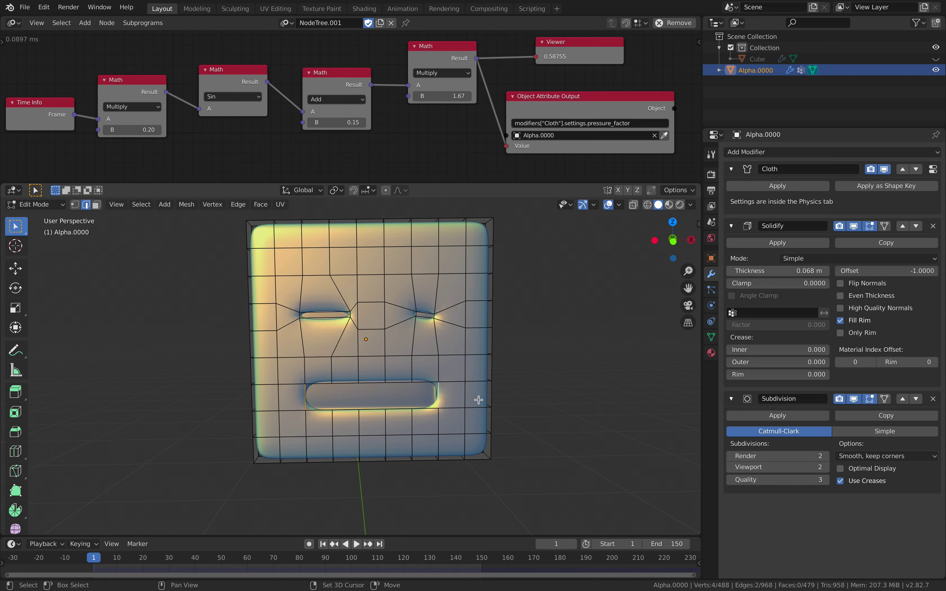
- Raise the two end edges of the mouth opening by about 0.04 m along global Z to form a smile
{"action": "key", "text": "z"}
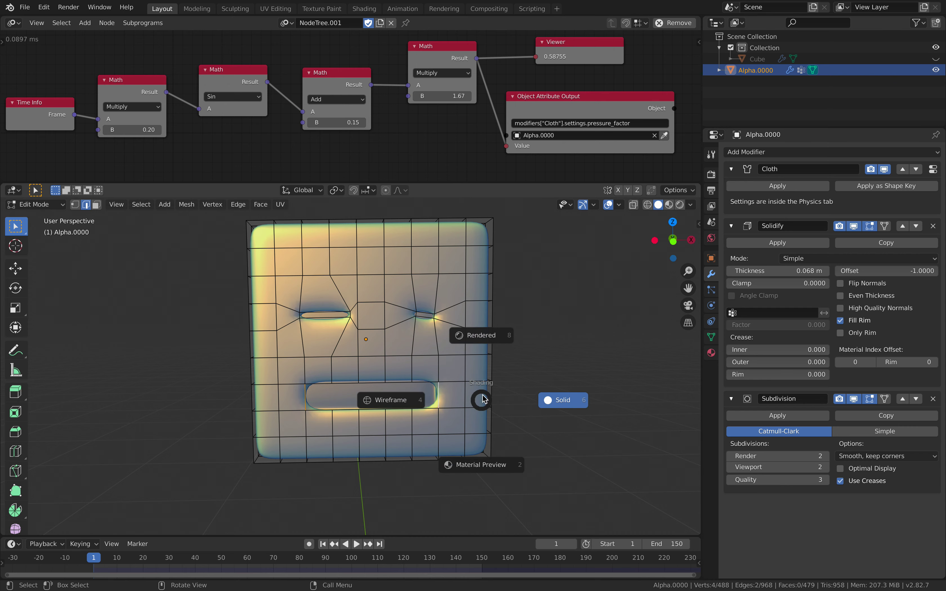
{"action": "key", "text": "g"}
{"action": "key", "text": "z"}
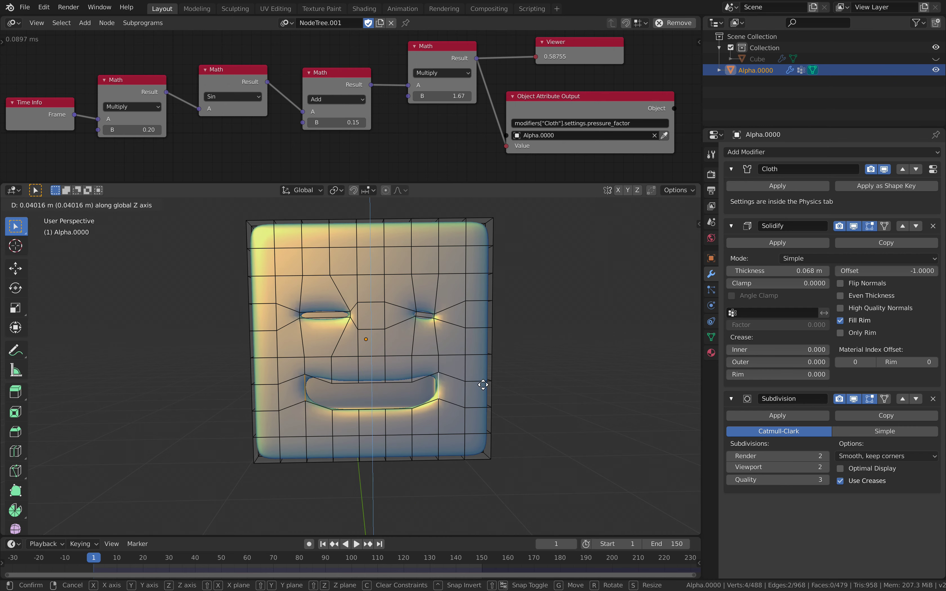
{"action": "left_click", "coordinate": [483, 383]}
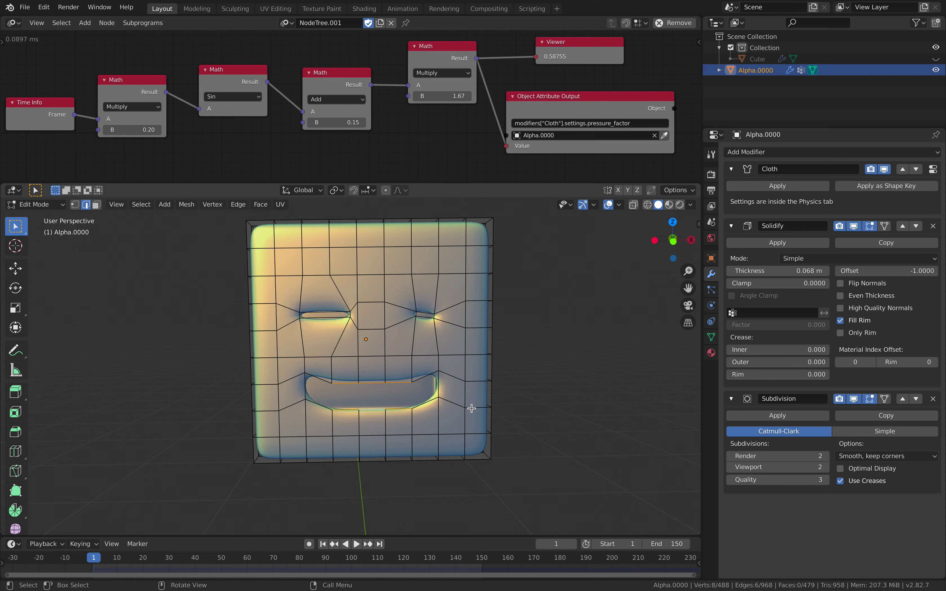
- Narrow the mouth opening along global Z, scaling its middle edges to about 0.63 and its end edges to about 0.58
{"action": "key", "text": "s"}
{"action": "key", "text": "z"}
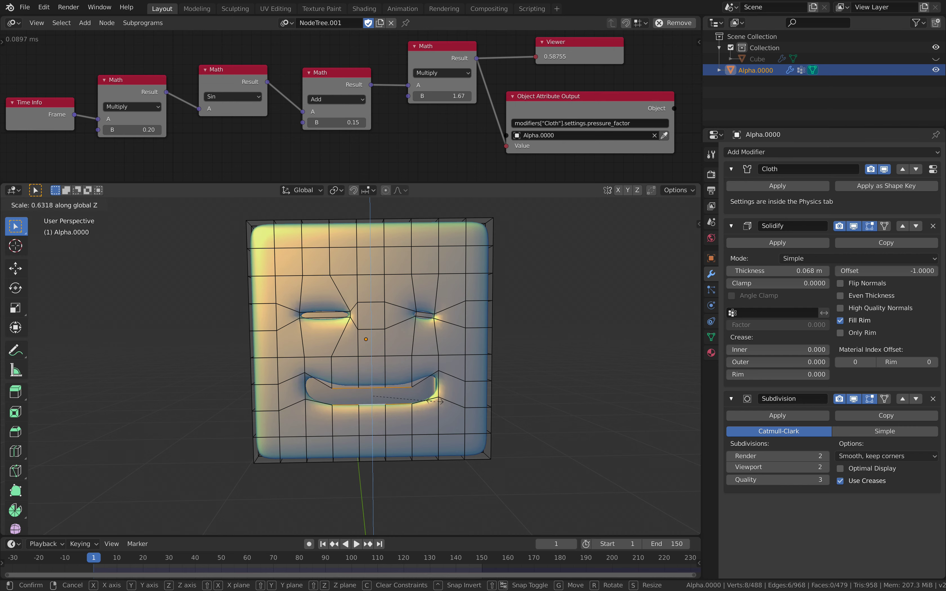
{"action": "left_click", "coordinate": [434, 399]}
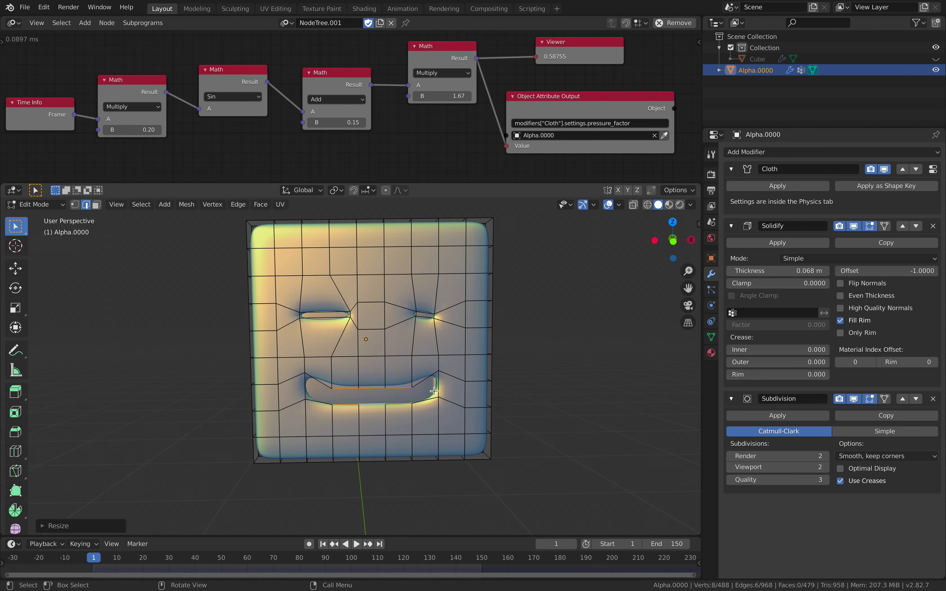
{"action": "left_click", "coordinate": [306, 386], "text": "shift"}
{"action": "key", "text": "s"}
{"action": "key", "text": "z"}
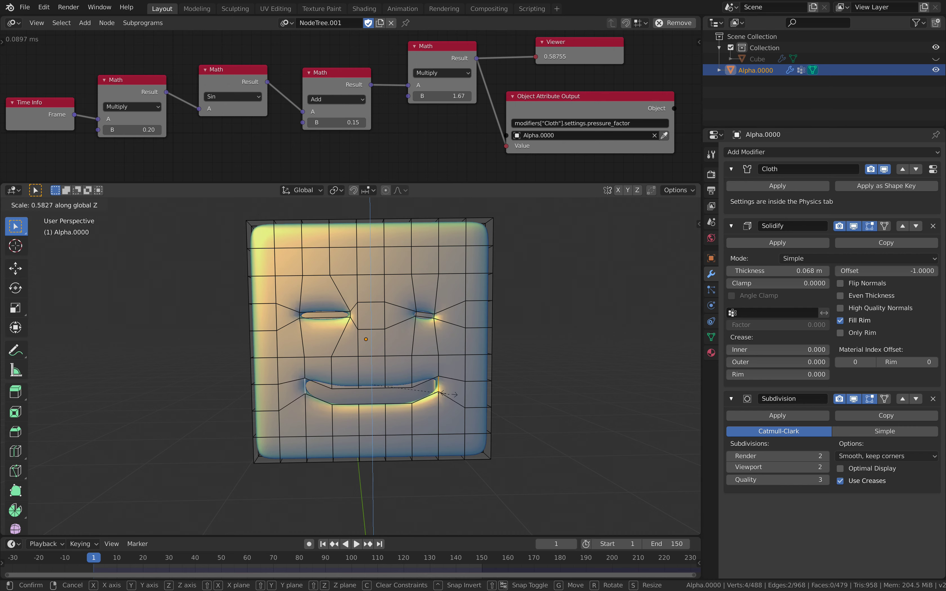
{"action": "left_click", "coordinate": [446, 395]}
- Return to Object Mode and play the cloth simulation, viewing the reshaped face from several sides
{"action": "key", "text": "Tab"}
{"action": "mouse_move", "coordinate": [498, 386]}
{"action": "middle_mouse_down"}
{"action": "mouse_move", "coordinate": [553, 389]}
{"action": "mouse_move", "coordinate": [484, 396]}
{"action": "middle_mouse_up"}
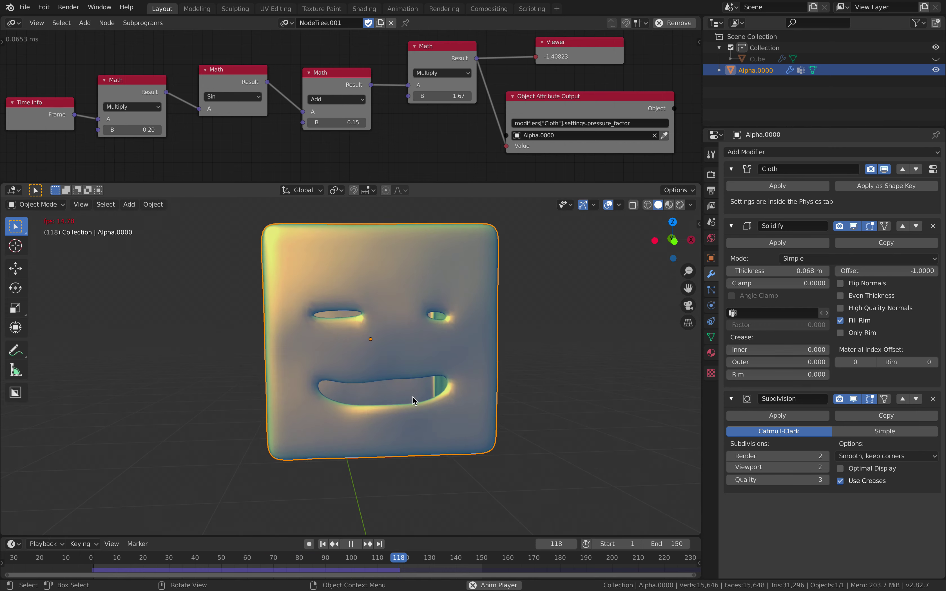
{"action": "middle_click_drag", "start_coordinate": [413, 399], "coordinate": [602, 403]}
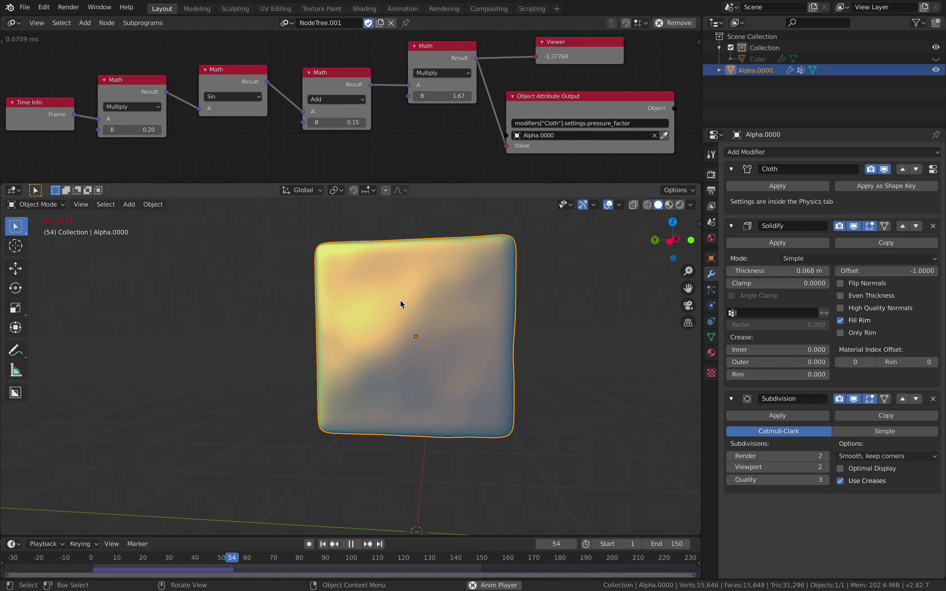
{"action": "middle_click_drag", "start_coordinate": [411, 305], "coordinate": [371, 283]}
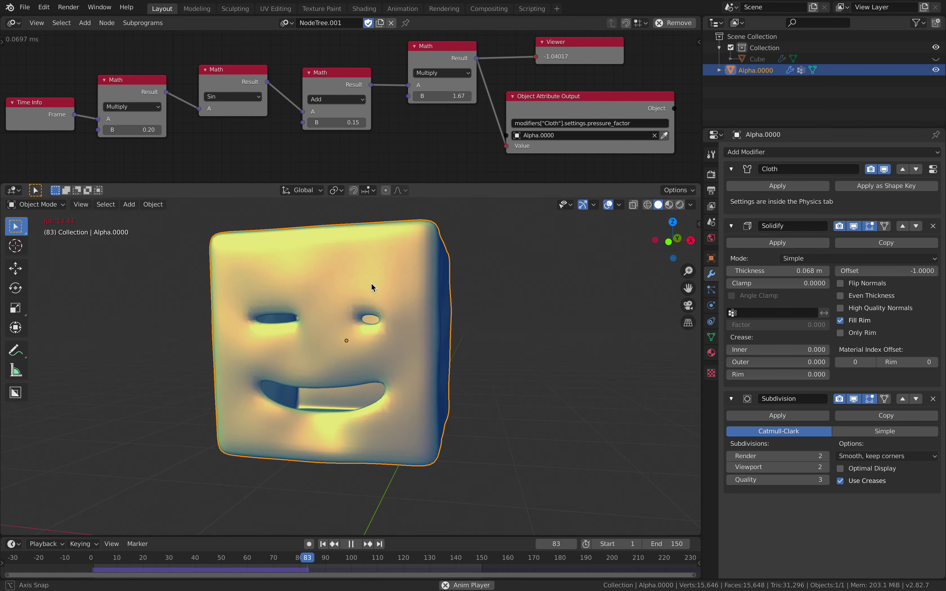
- Open the cloth physics settings of the face cube and apply the Cotton preset
{"action": "left_click", "coordinate": [711, 337]}
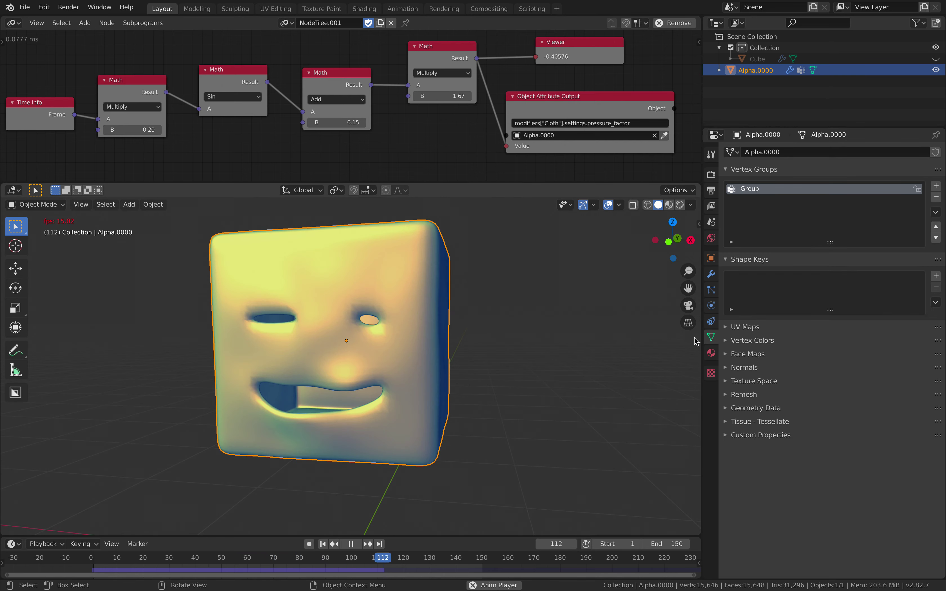
{"action": "left_click", "coordinate": [711, 274]}
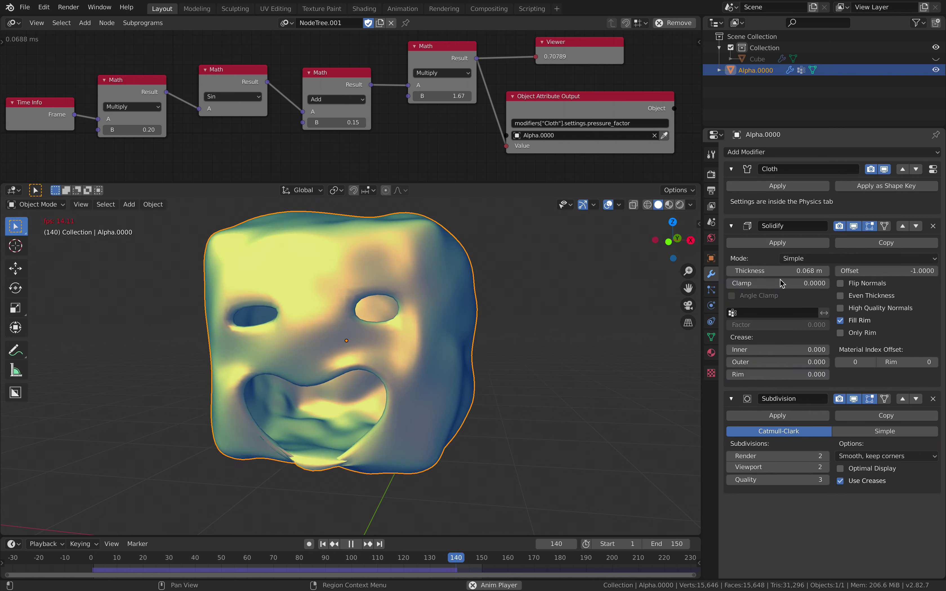
{"action": "left_click", "coordinate": [711, 306]}
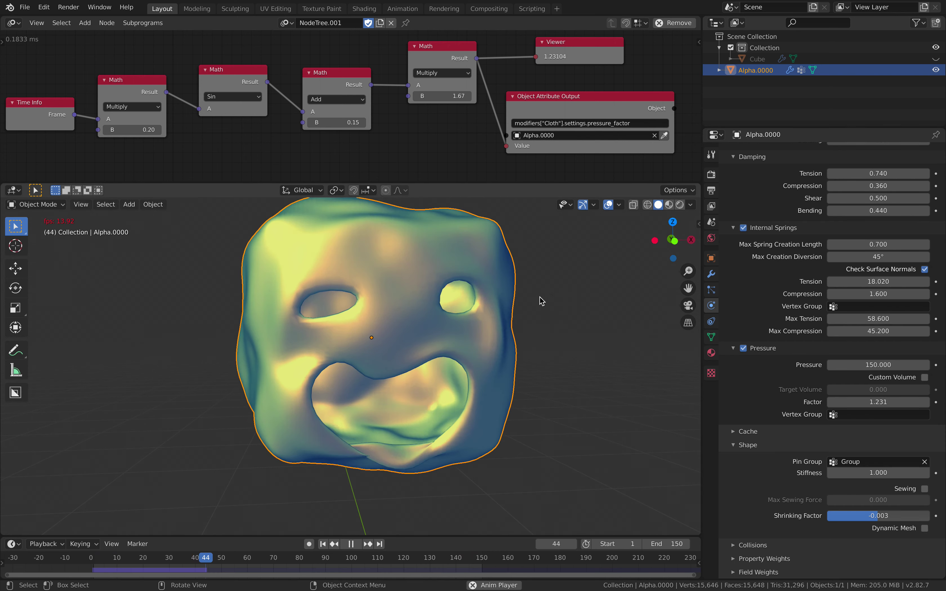
{"action": "scroll", "coordinate": [880, 274], "scroll_direction": "up", "scroll_amount": 10}
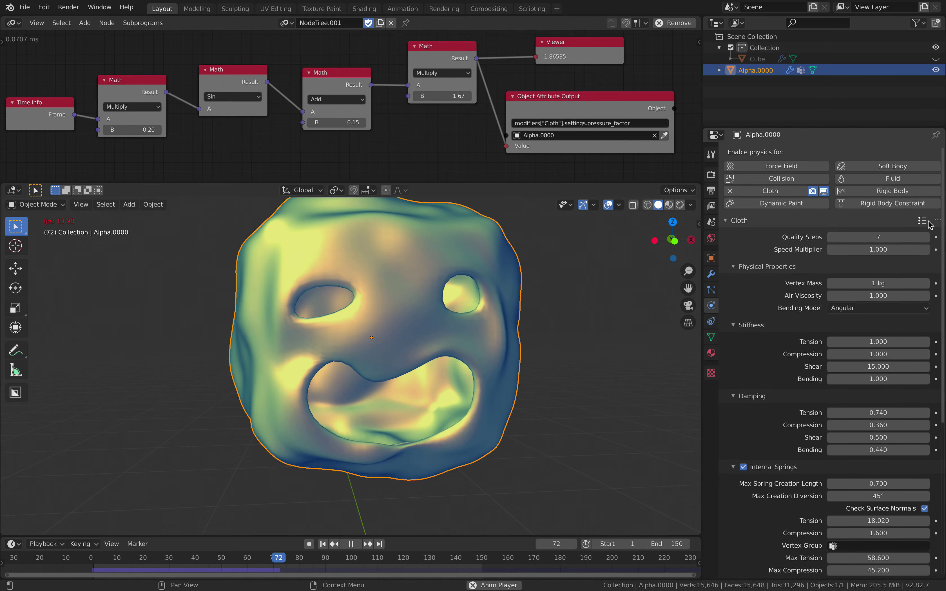
{"action": "left_click", "coordinate": [922, 221]}
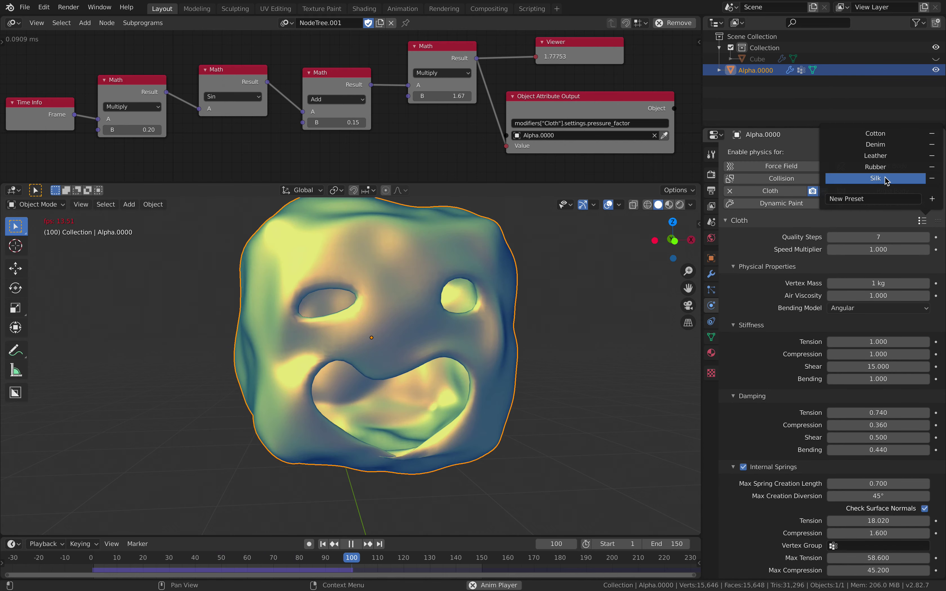
{"action": "left_click", "coordinate": [880, 134]}
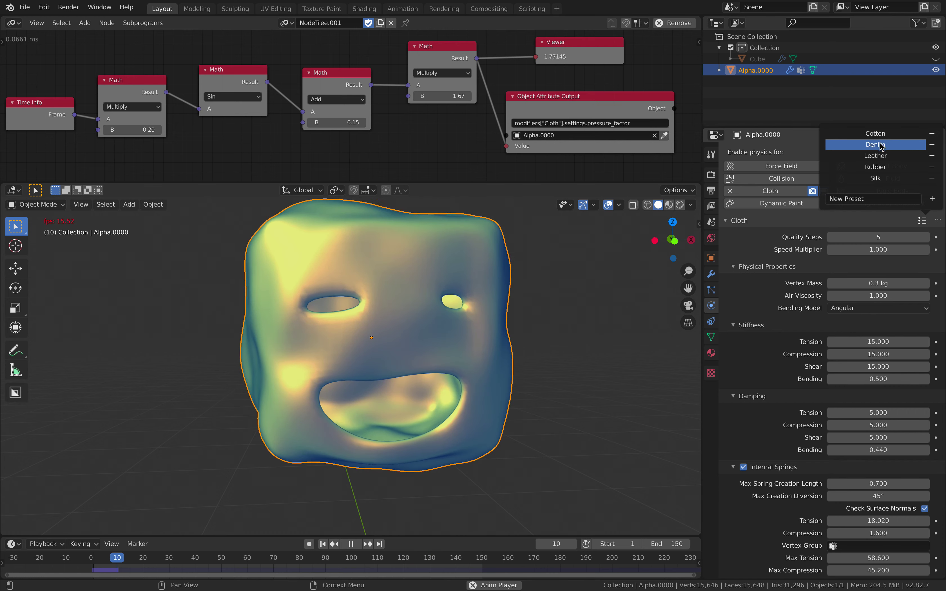
- Try the Silk and Leather cloth presets on the face cube and restore Cotton
{"action": "left_click", "coordinate": [898, 178]}
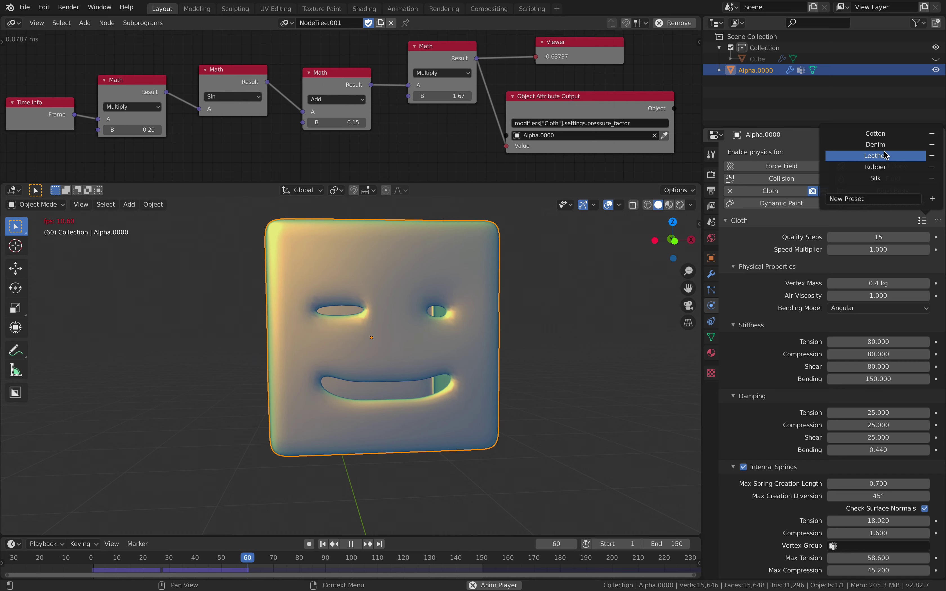
{"action": "left_click", "coordinate": [877, 134]}
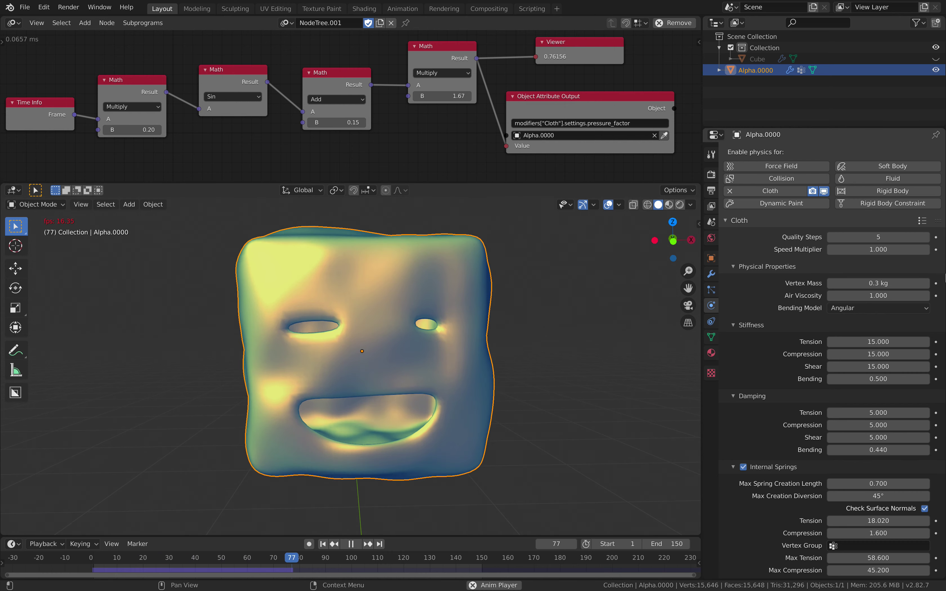
- Set the cloth simulation's pressure to 10
{"action": "scroll", "coordinate": [899, 274], "scroll_direction": "down", "scroll_amount": 8}
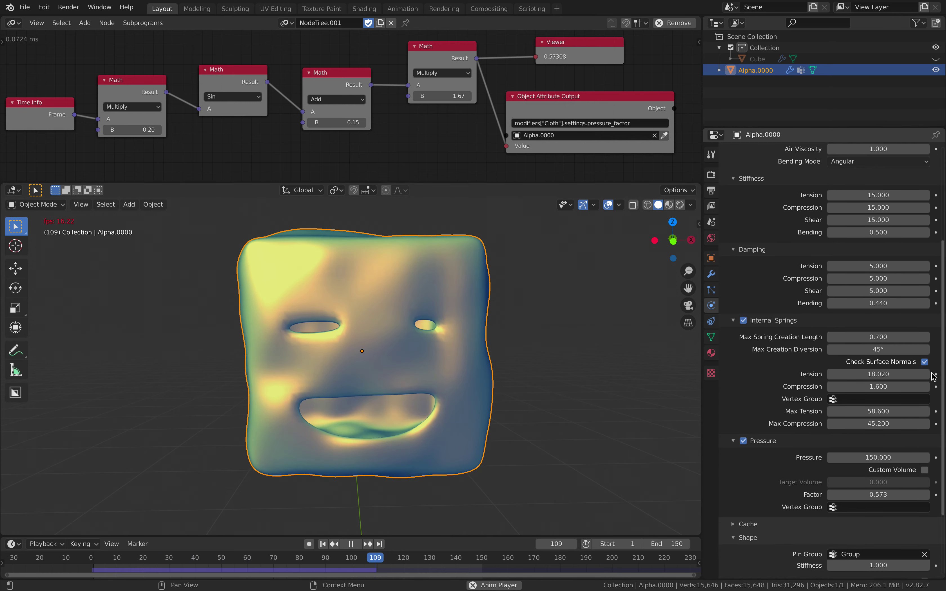
{"action": "scroll", "coordinate": [780, 341], "scroll_direction": "down", "scroll_amount": 3}
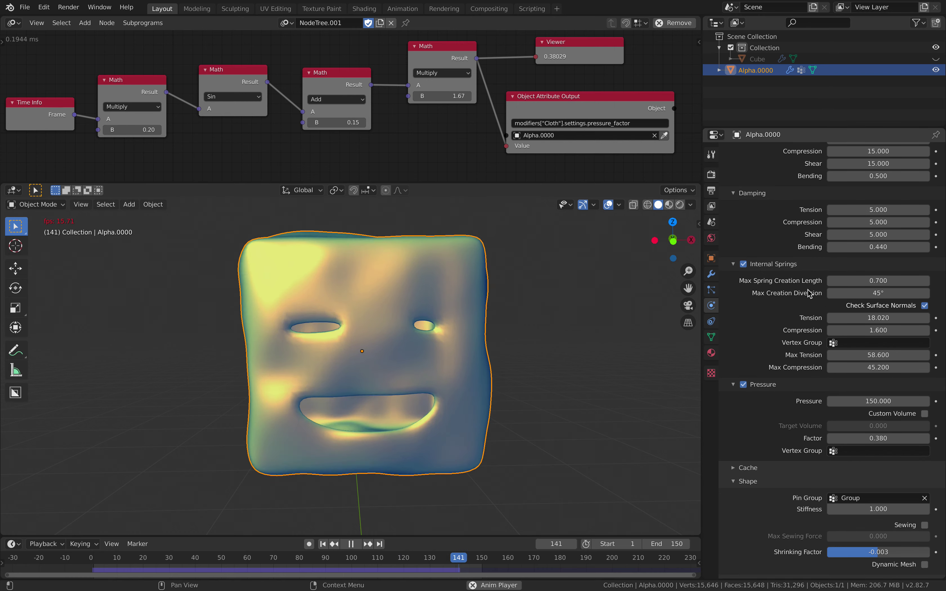
{"action": "left_click", "coordinate": [886, 400]}
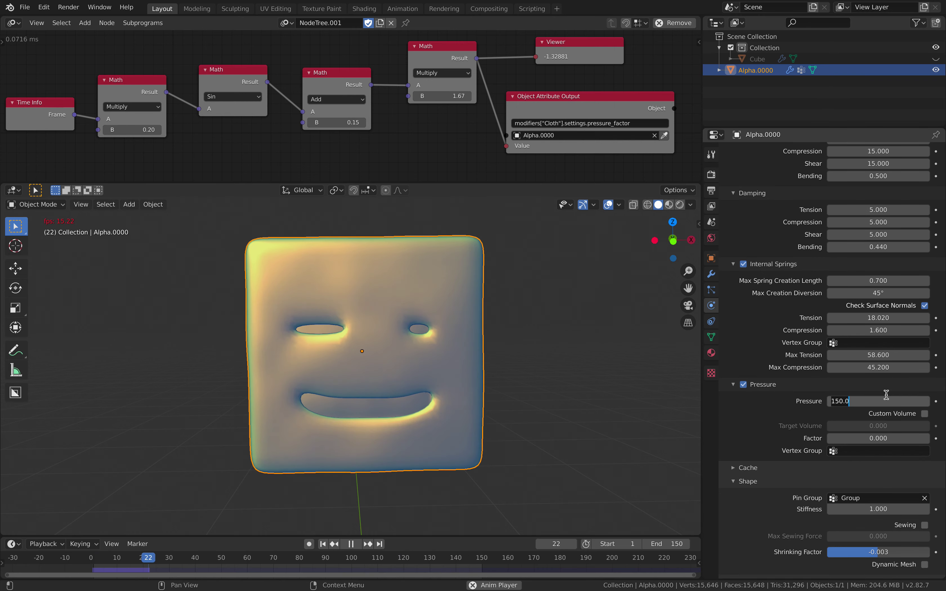
{"action": "key", "text": "BackSpace"}
{"action": "key", "text": "BackSpace"}
{"action": "key", "text": "BackSpace"}
{"action": "key", "text": "BackSpace"}
{"action": "key", "text": "BackSpace"}
{"action": "type", "text": "10"}
{"action": "key", "text": "Return"}
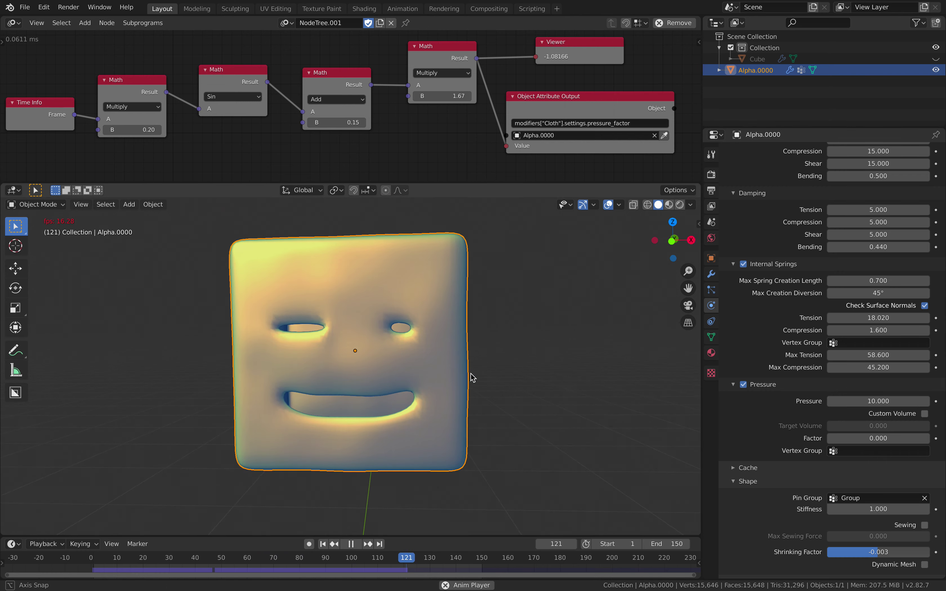
- Try a cloth pressure of 250 with a custom target volume of 107, and turn the custom volume off again
{"action": "left_click", "coordinate": [870, 401]}
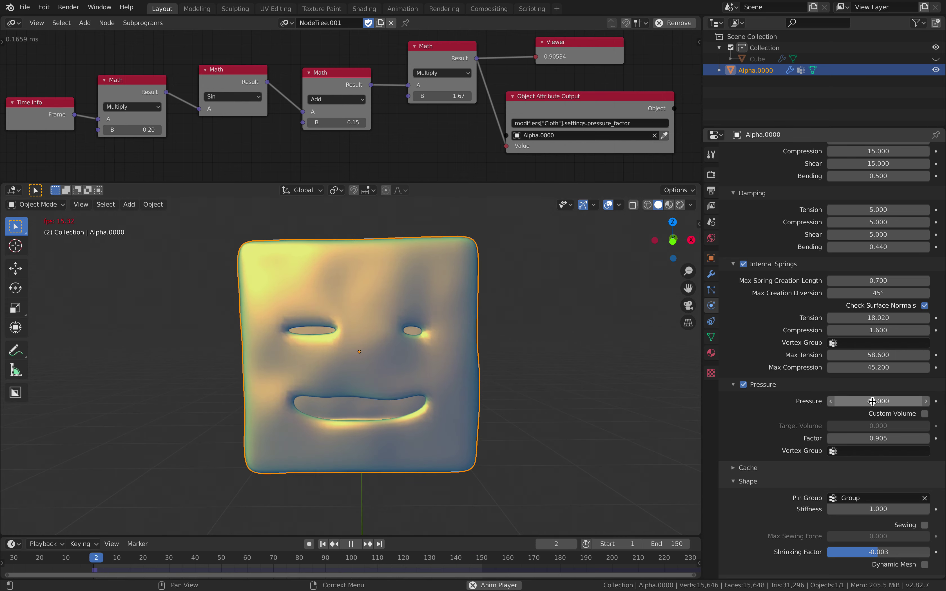
{"action": "type", "text": "200"}
{"action": "key", "text": "Return"}
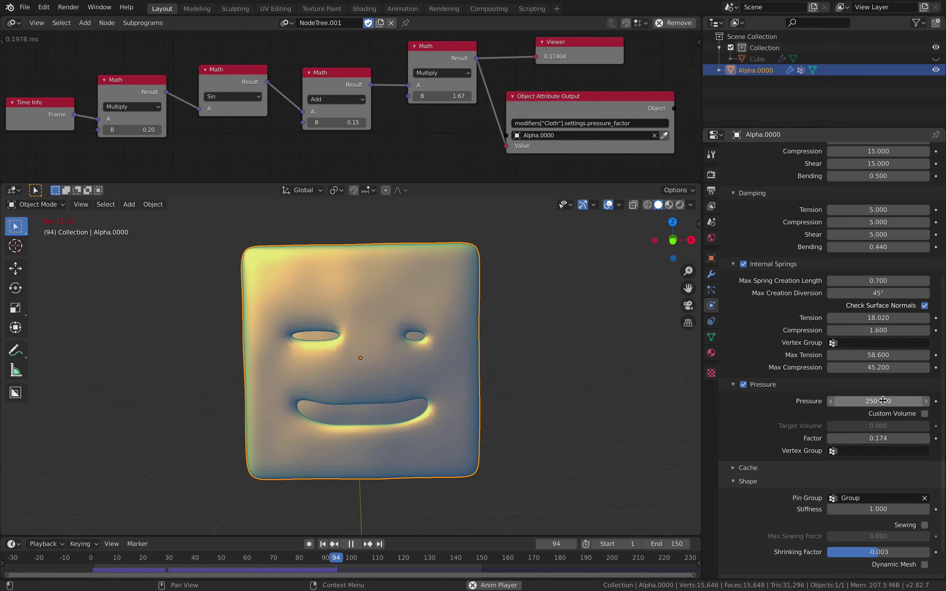
{"action": "left_click", "coordinate": [924, 413]}
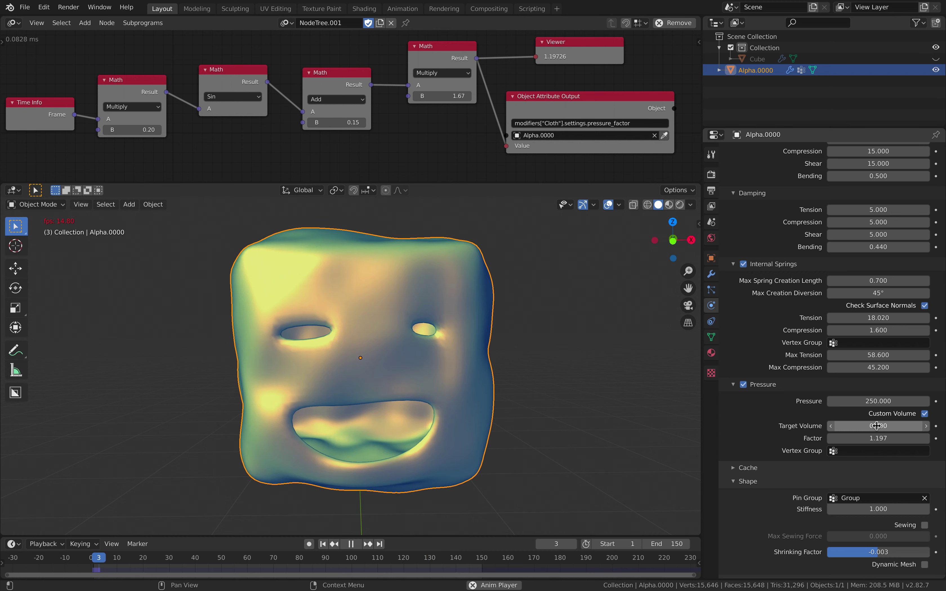
{"action": "left_click_drag", "start_coordinate": [910, 425], "coordinate": [941, 426]}
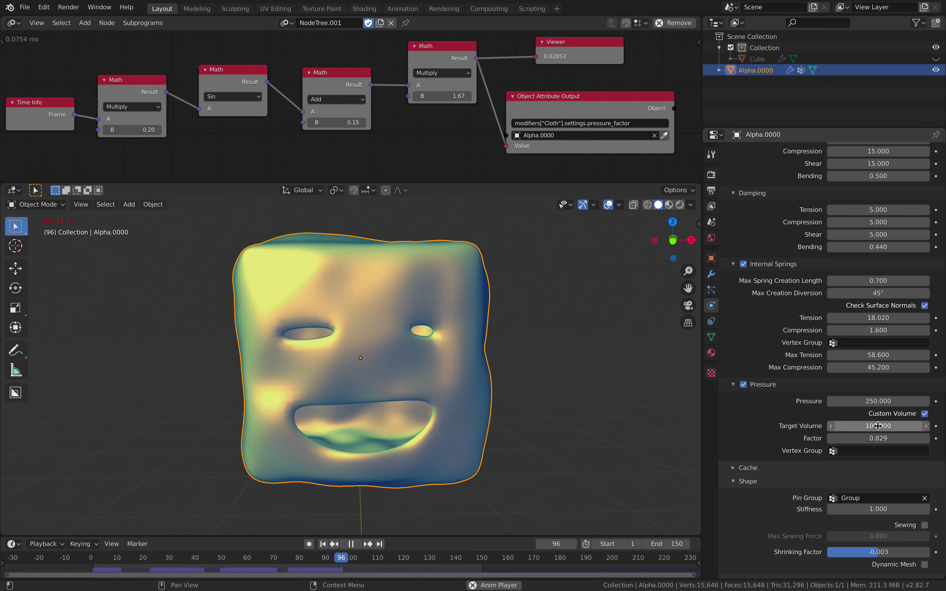
{"action": "left_click", "coordinate": [841, 415]}
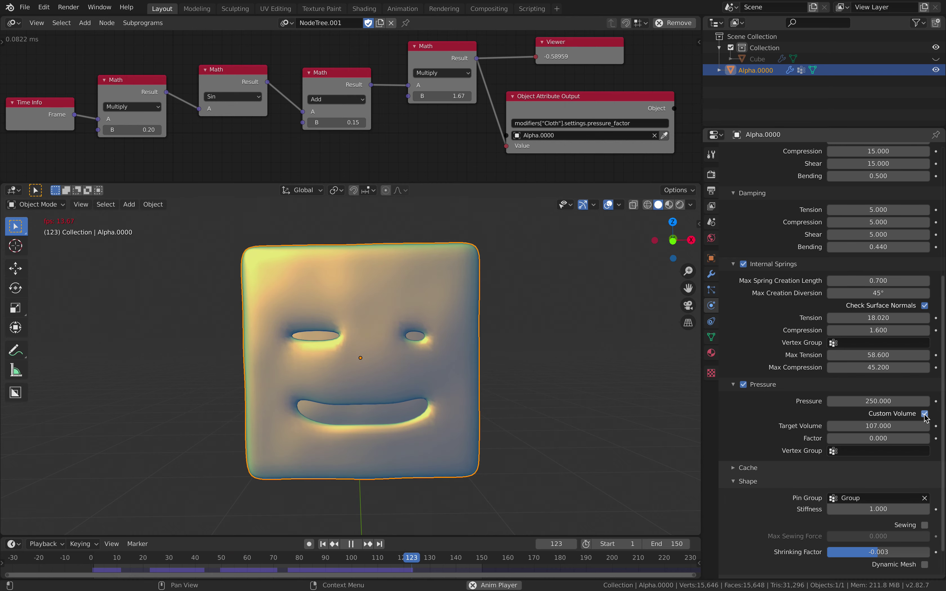
- Set the cloth pressure to 150 and the internal springs' maximum creation length to 0.38
{"action": "left_click", "coordinate": [877, 402]}
{"action": "type", "text": "150"}
{"action": "key", "text": "Return"}
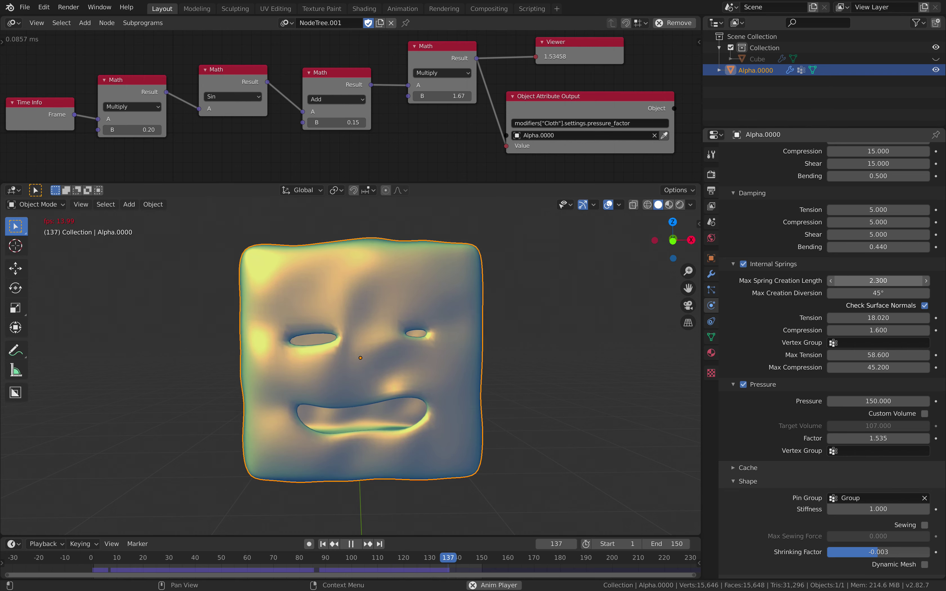
{"action": "mouse_move", "coordinate": [878, 281]}
{"action": "left_mouse_down"}
{"action": "mouse_move", "coordinate": [856, 280]}
{"action": "mouse_move", "coordinate": [889, 280]}
{"action": "mouse_move", "coordinate": [870, 281]}
{"action": "left_mouse_up"}
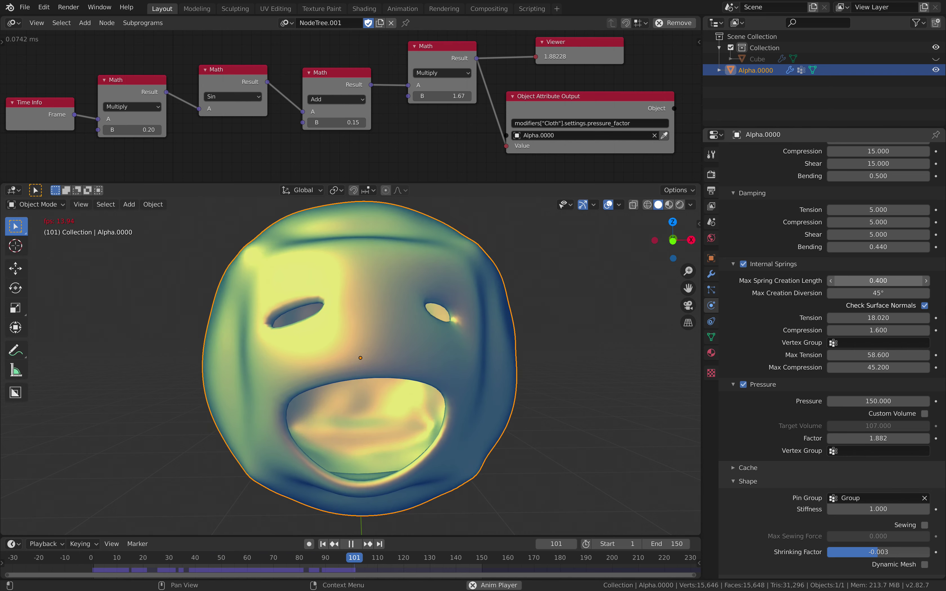
{"action": "left_click_drag", "start_coordinate": [868, 281], "coordinate": [872, 280]}
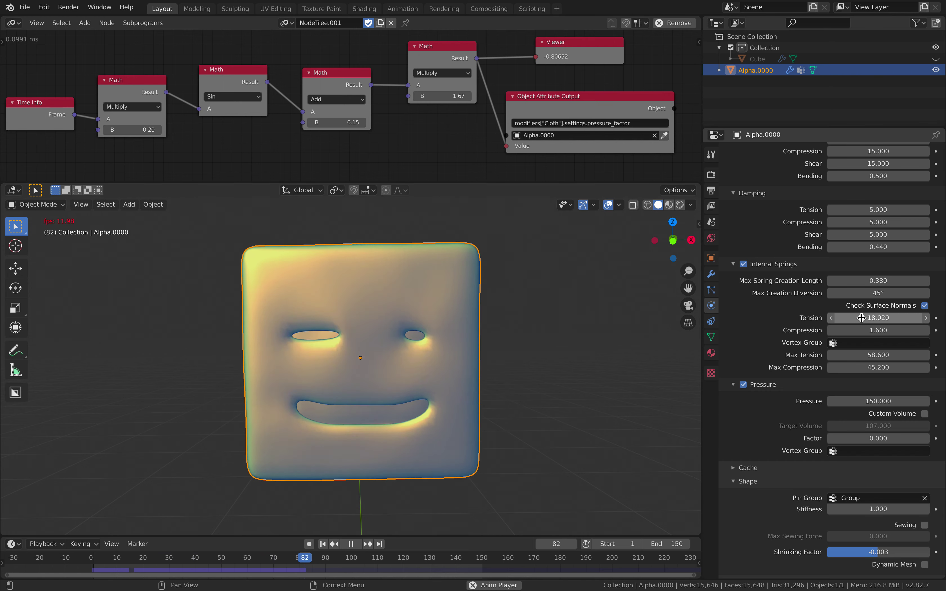
- Try internal spring tensions of 1, 0 and 38.6 during playback
{"action": "left_click_drag", "start_coordinate": [874, 318], "coordinate": [844, 319]}
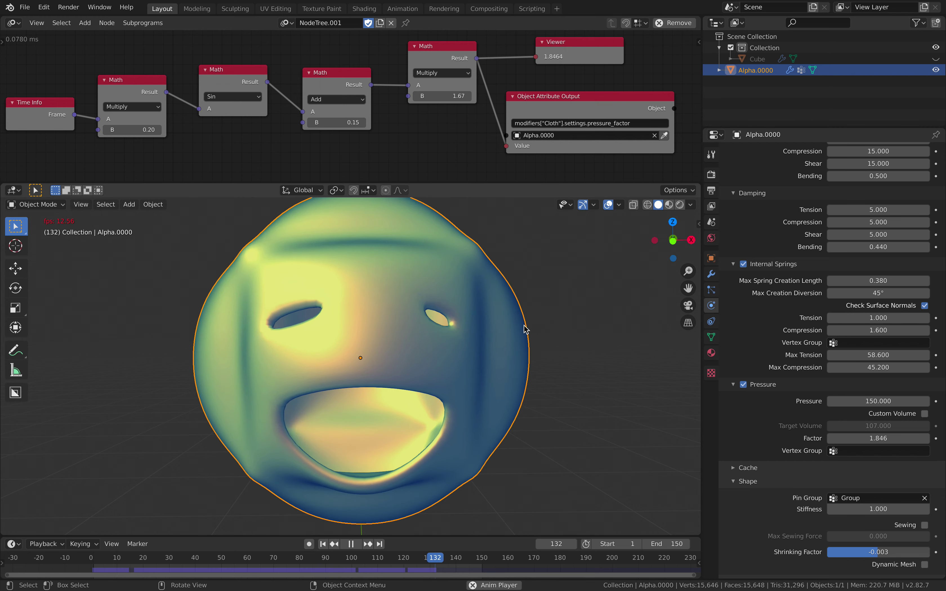
{"action": "left_click", "coordinate": [867, 320]}
{"action": "type", "text": "0"}
{"action": "key", "text": "Return"}
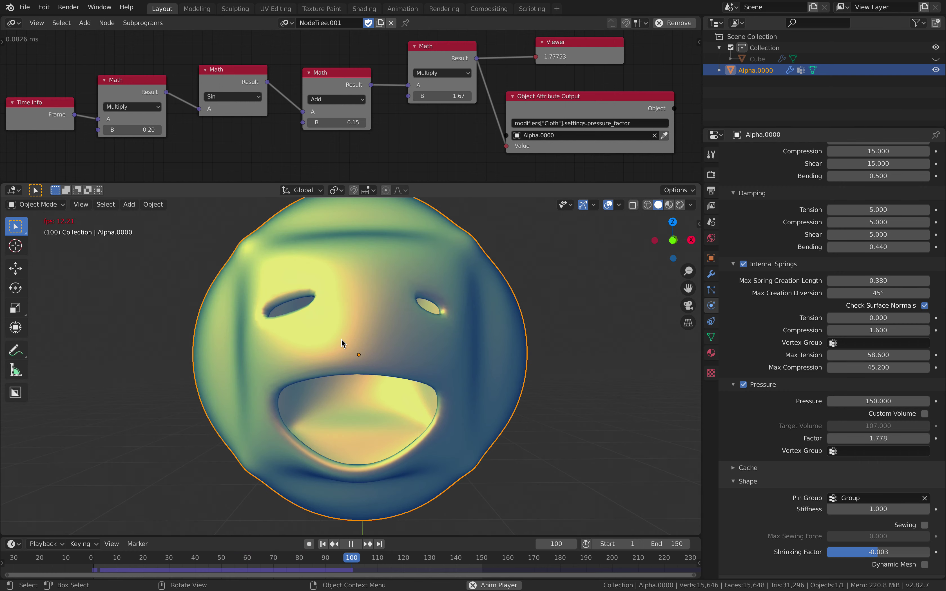
{"action": "left_click_drag", "start_coordinate": [877, 318], "coordinate": [913, 317]}
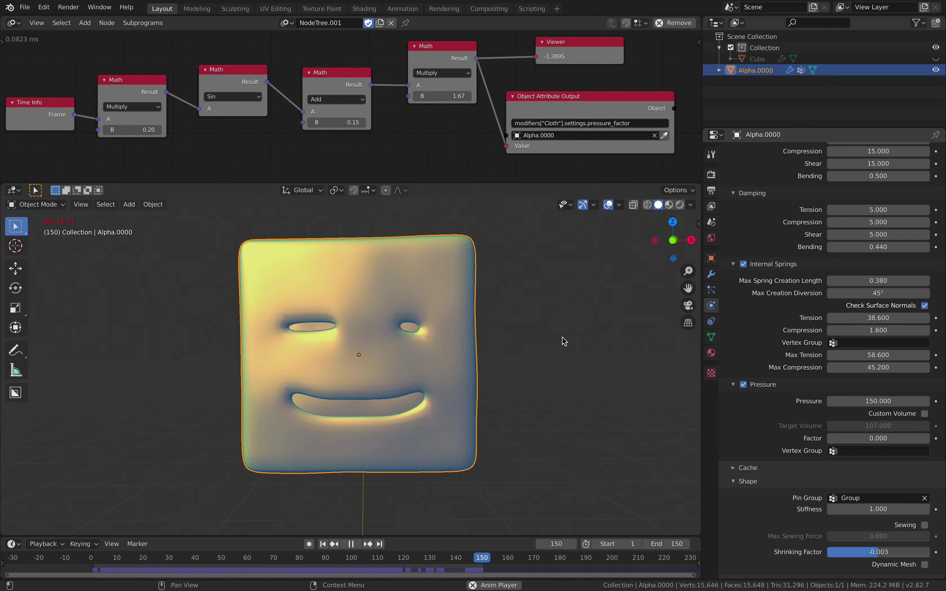
- Raise the internal springs' tension and maximum tension to 100, and bring the tension back down to 50
{"action": "middle_click_drag", "start_coordinate": [561, 338], "coordinate": [346, 308]}
{"action": "left_click_drag", "start_coordinate": [877, 317], "coordinate": [878, 318]}
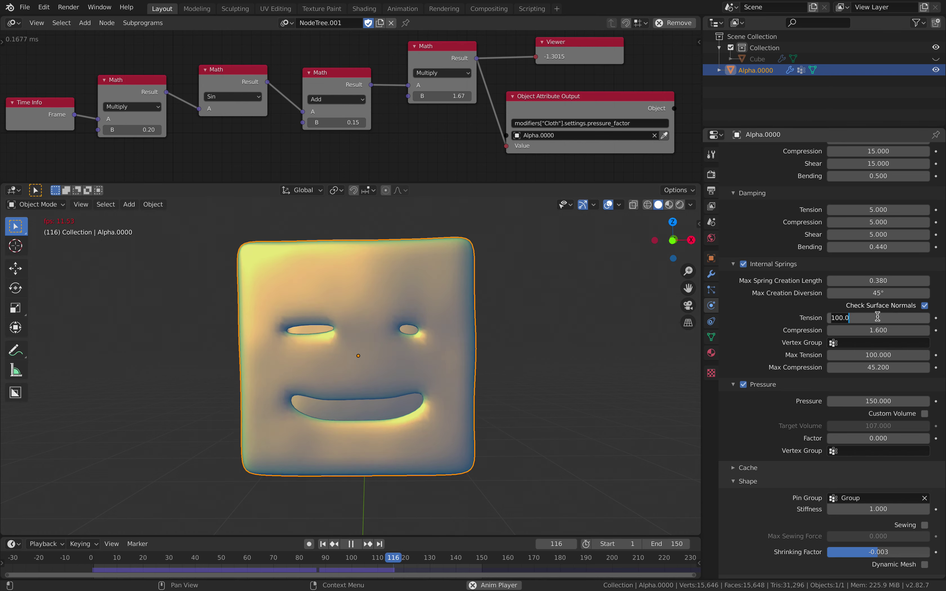
{"action": "left_click_drag", "start_coordinate": [877, 318], "coordinate": [846, 321]}
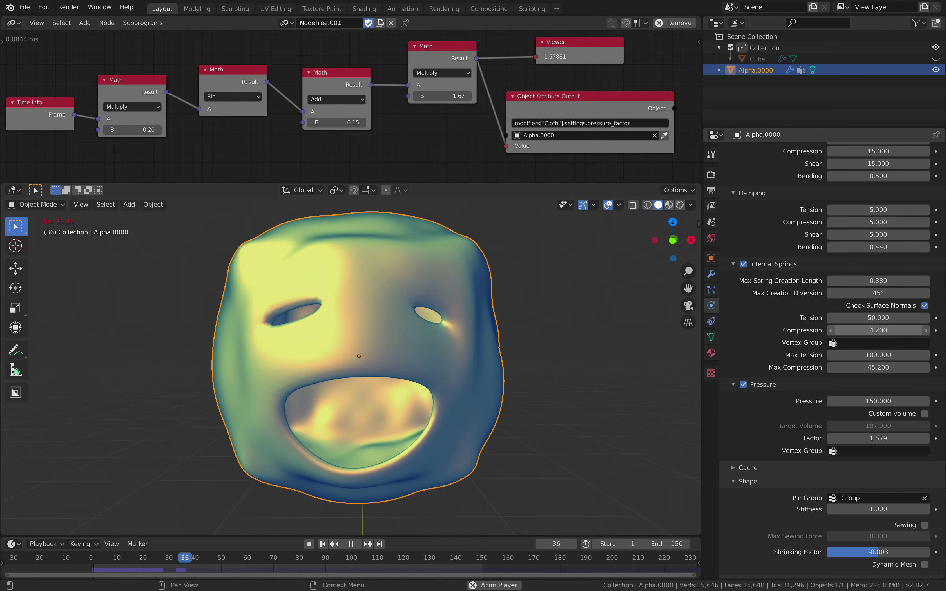
- Try an internal spring compression of 0, and settle on compression 26.4 with tension 49.2, viewing the face from several sides
{"action": "left_click_drag", "start_coordinate": [877, 329], "coordinate": [841, 329]}
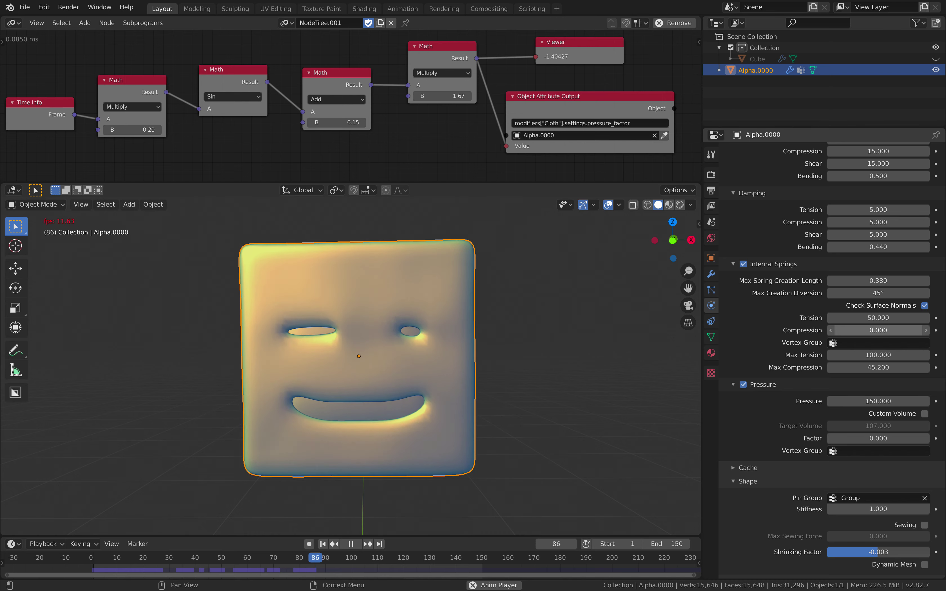
{"action": "middle_click_drag", "start_coordinate": [523, 332], "coordinate": [567, 341]}
{"action": "left_click_drag", "start_coordinate": [876, 330], "coordinate": [902, 330]}
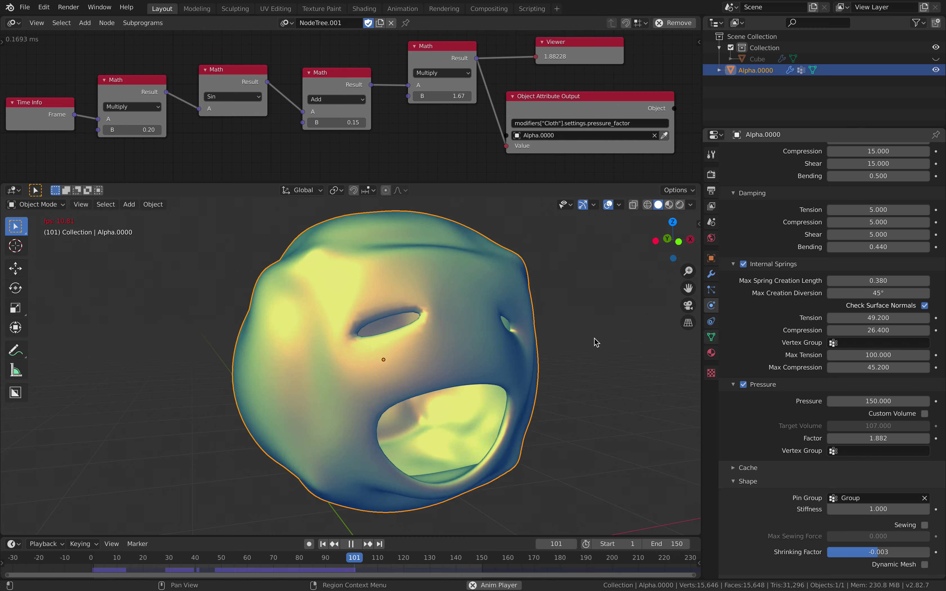
{"action": "middle_click_drag", "start_coordinate": [594, 339], "coordinate": [562, 334]}
{"action": "scroll", "coordinate": [562, 334], "scroll_direction": "down", "scroll_amount": 1}
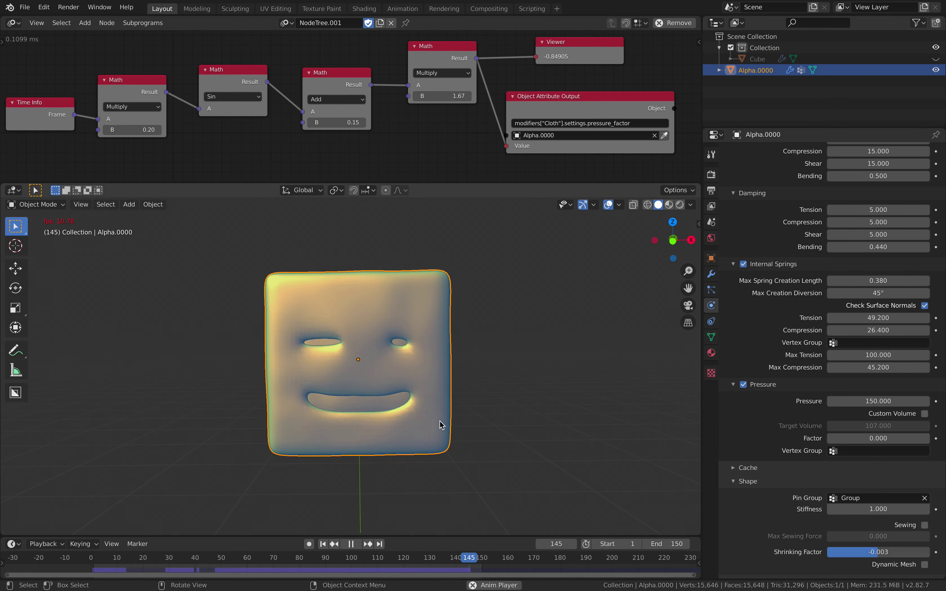
- Stop playback and save the scene as a new incremented version of the cloth_pressure file, adding XX to its name
{"action": "key", "text": "space"}
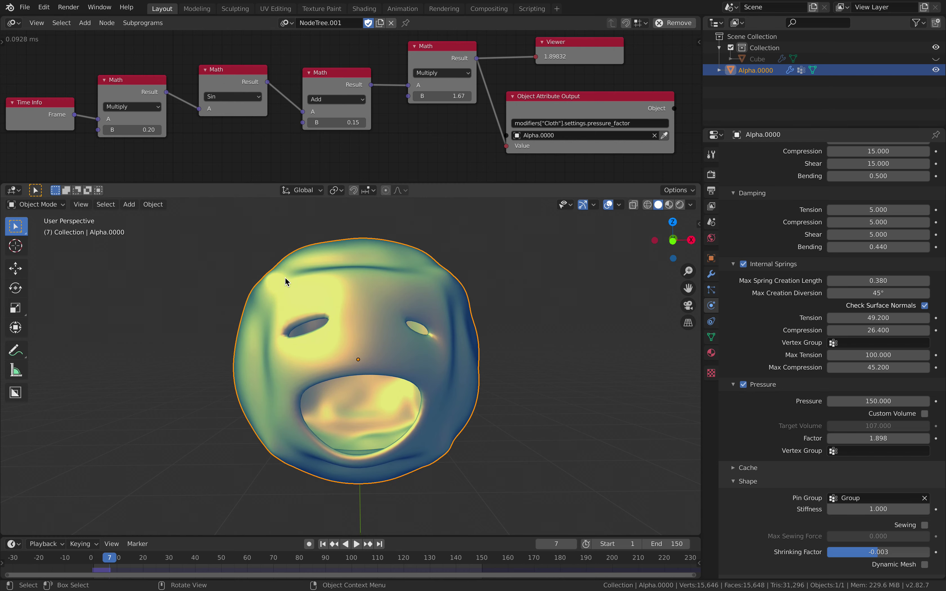
{"action": "left_click", "coordinate": [24, 7]}
{"action": "left_click", "coordinate": [53, 97]}
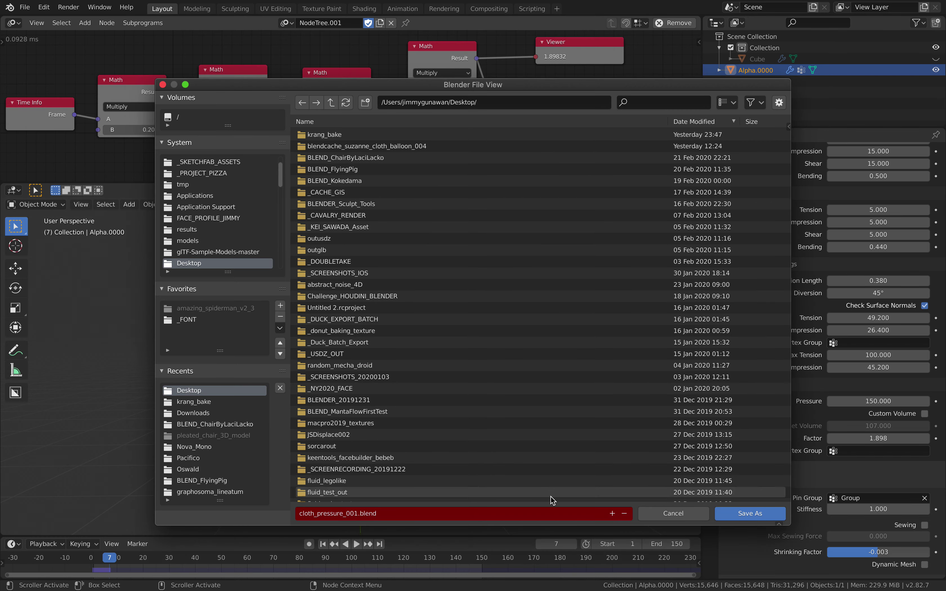
{"action": "left_click", "coordinate": [612, 513]}
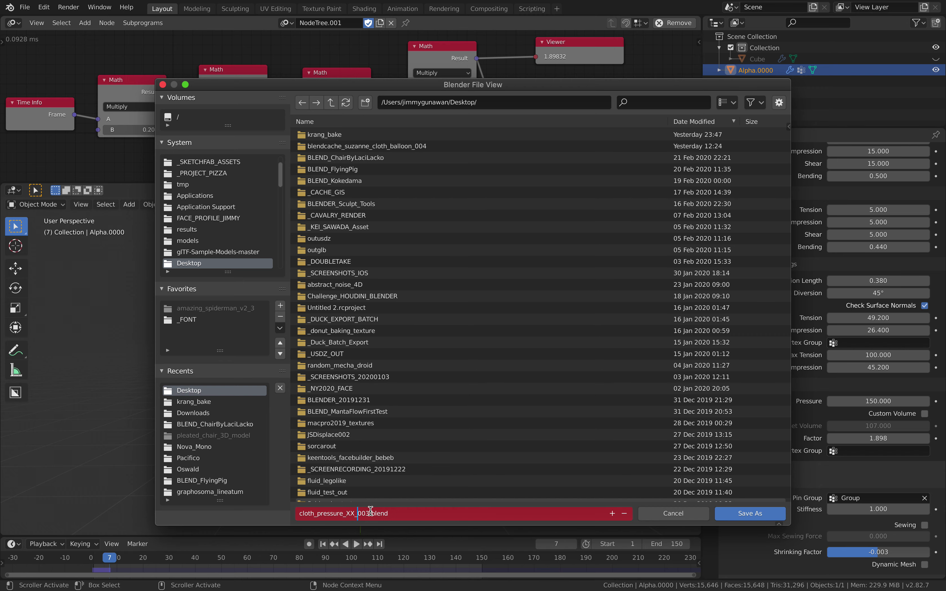
{"action": "left_click", "coordinate": [751, 514]}
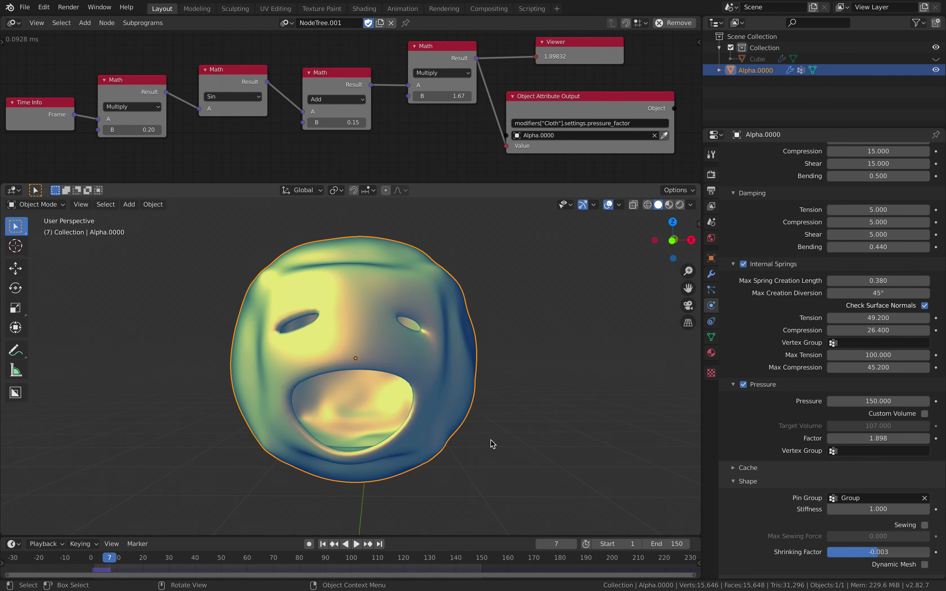
- Rewind the animation to its first frame and play the cloth simulation to examine the pulsating face
{"action": "left_click", "coordinate": [323, 544]}
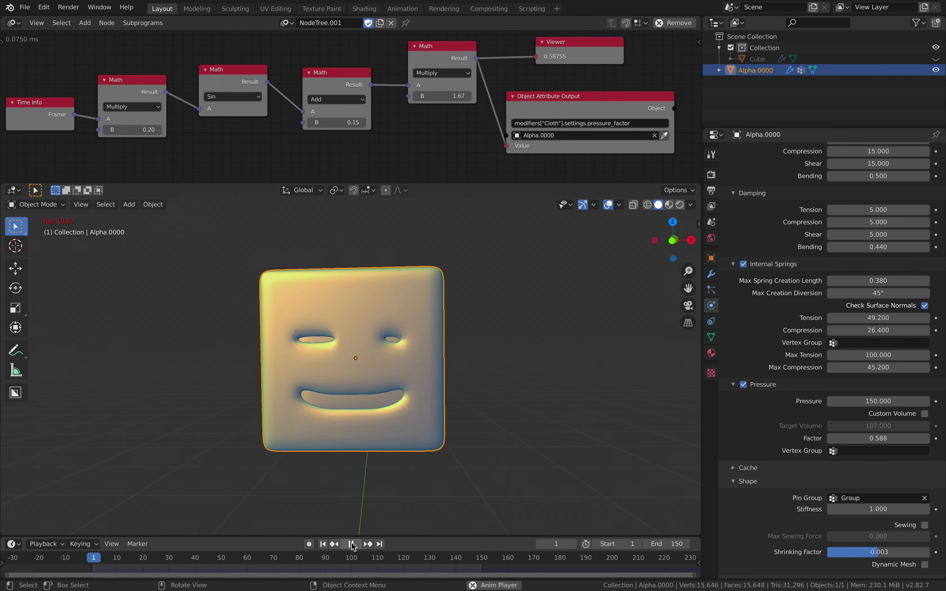
{"action": "left_click", "coordinate": [350, 544]}
{"action": "left_click", "coordinate": [334, 544]}
{"action": "left_click", "coordinate": [356, 543]}
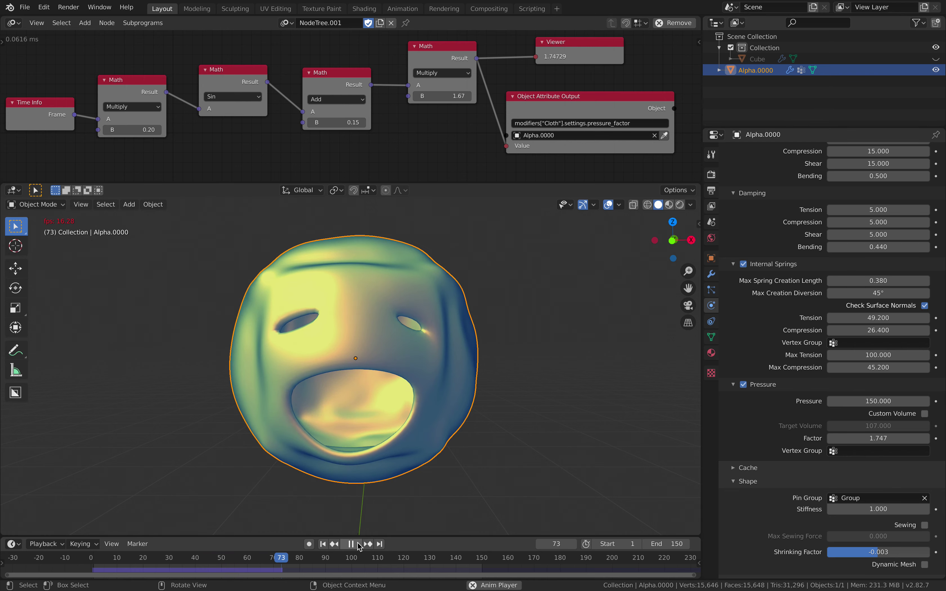
{"action": "left_click", "coordinate": [358, 544]}
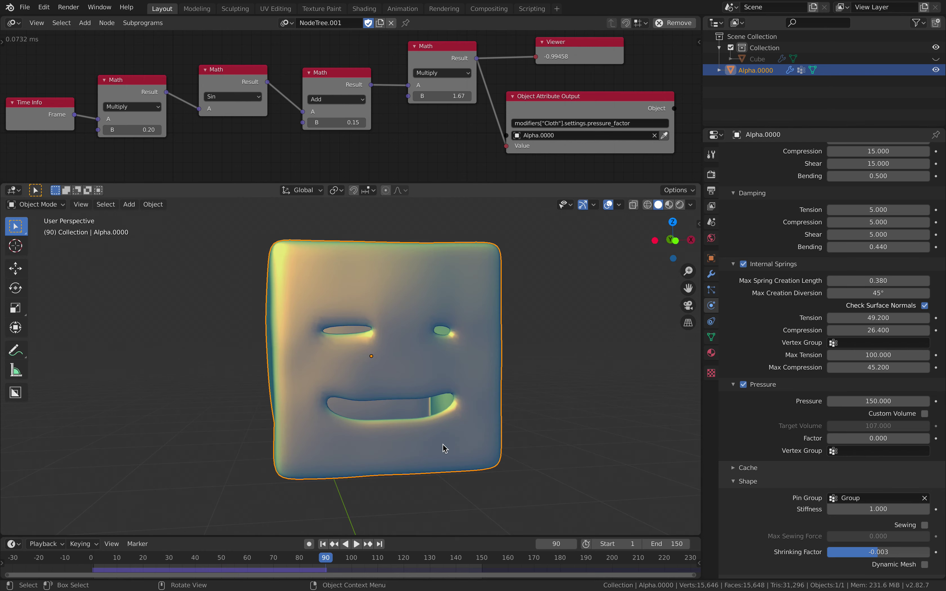
- Try stronger negative shrinking factors such as -0.281 and -0.075 during playback, and settle on -0.031
{"action": "key", "text": "space"}
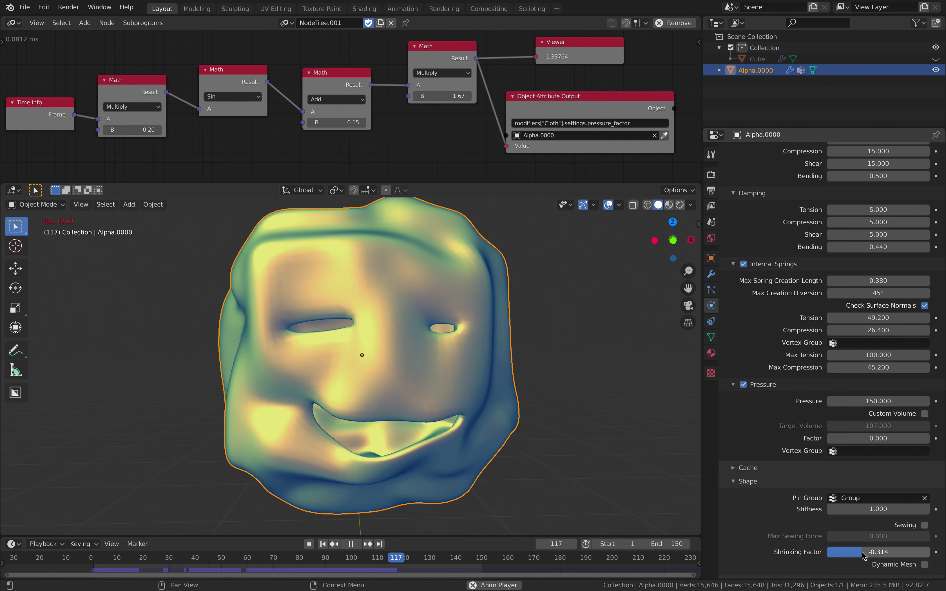
{"action": "left_click_drag", "start_coordinate": [861, 552], "coordinate": [859, 551]}
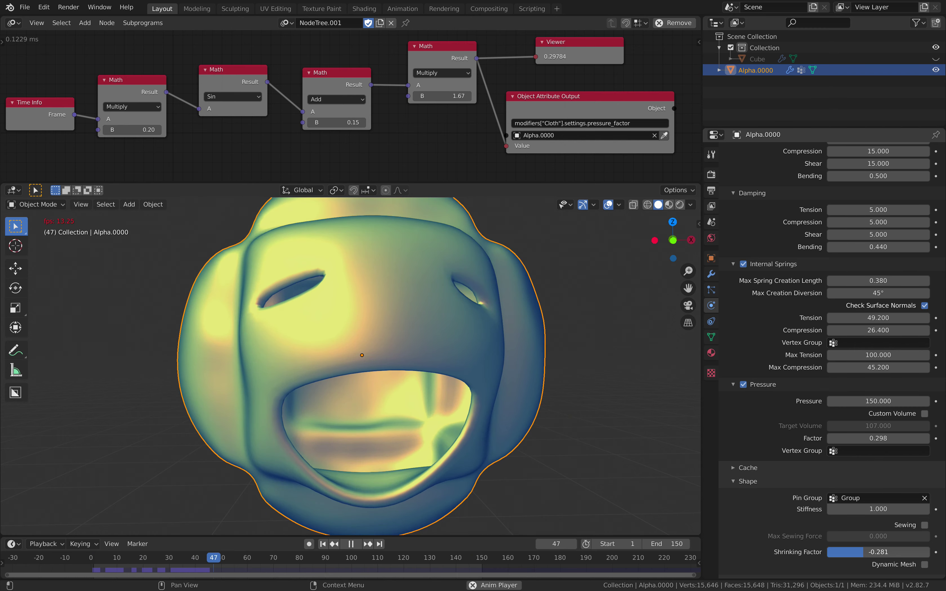
{"action": "left_click_drag", "start_coordinate": [856, 551], "coordinate": [881, 552]}
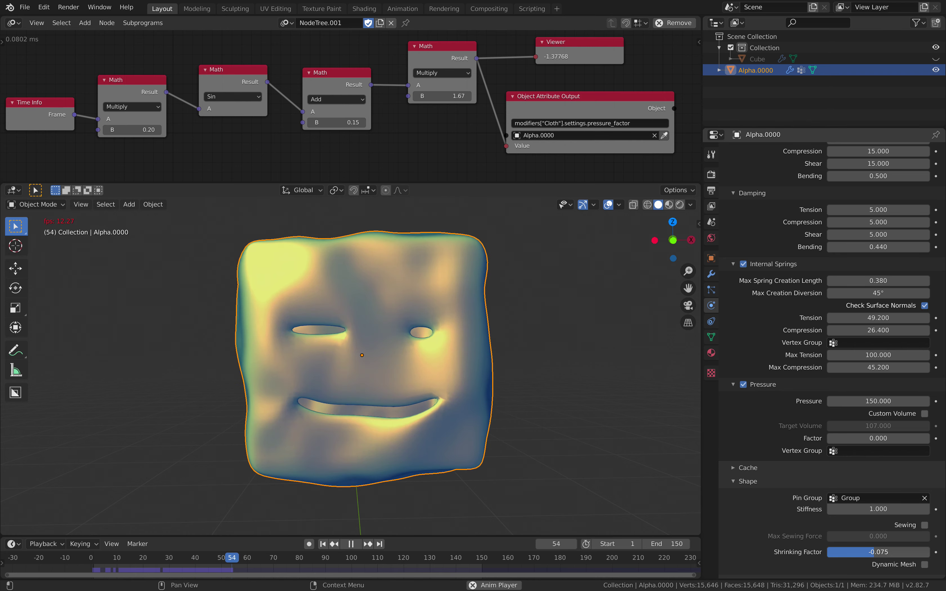
{"action": "mouse_move", "coordinate": [882, 552]}
{"action": "left_mouse_down"}
{"action": "mouse_move", "coordinate": [871, 551]}
{"action": "mouse_move", "coordinate": [886, 552]}
{"action": "left_mouse_up"}
{"action": "key", "text": "space"}
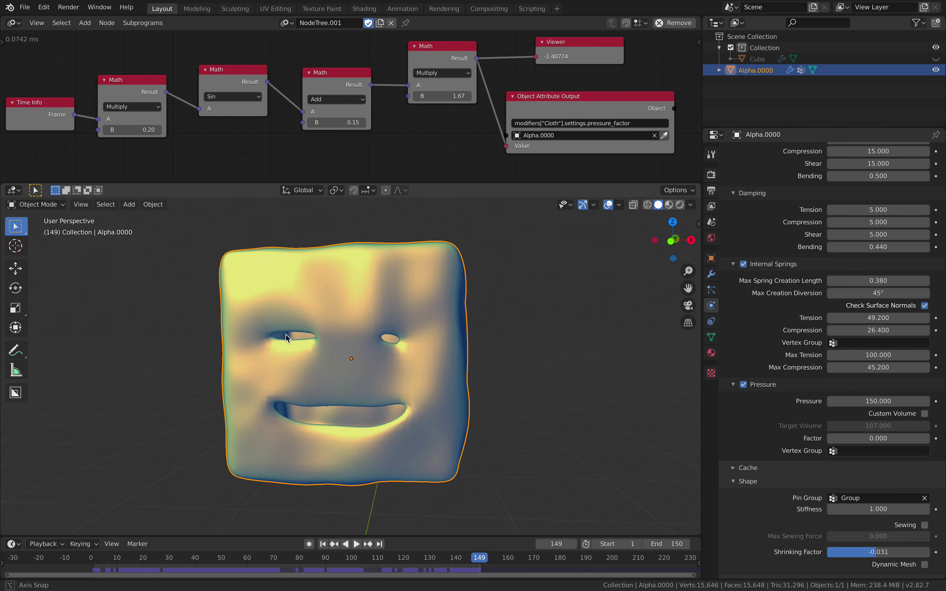
- Enter Edit Mode and select the four central faces on one side of the face cube
{"action": "key", "text": "Tab"}
{"action": "middle_click_drag", "start_coordinate": [389, 326], "coordinate": [289, 336]}
{"action": "middle_click_drag", "start_coordinate": [379, 344], "coordinate": [219, 336]}
{"action": "left_click", "coordinate": [96, 204]}
{"action": "middle_click_drag", "start_coordinate": [274, 352], "coordinate": [316, 357]}
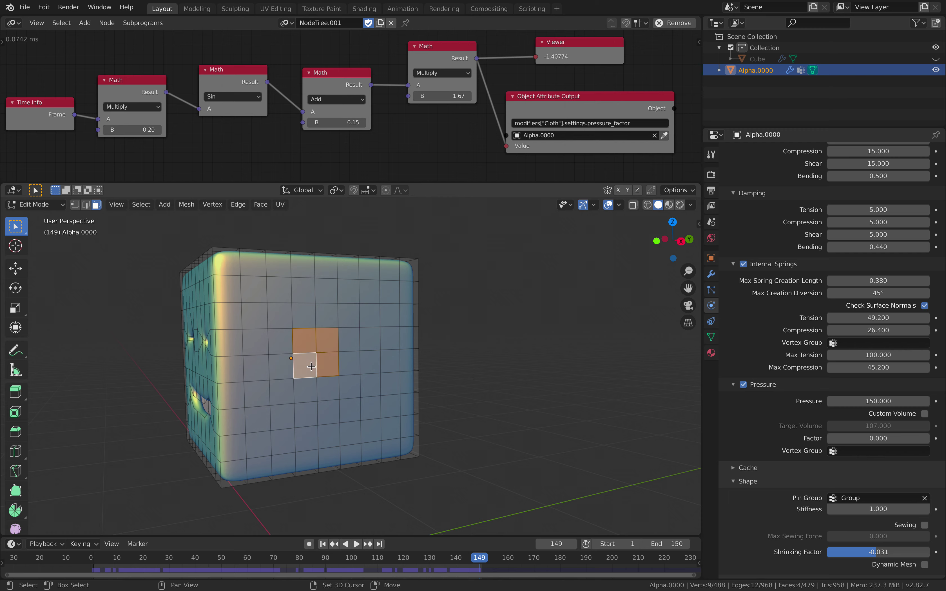
{"action": "middle_click_drag", "start_coordinate": [315, 370], "coordinate": [381, 425]}
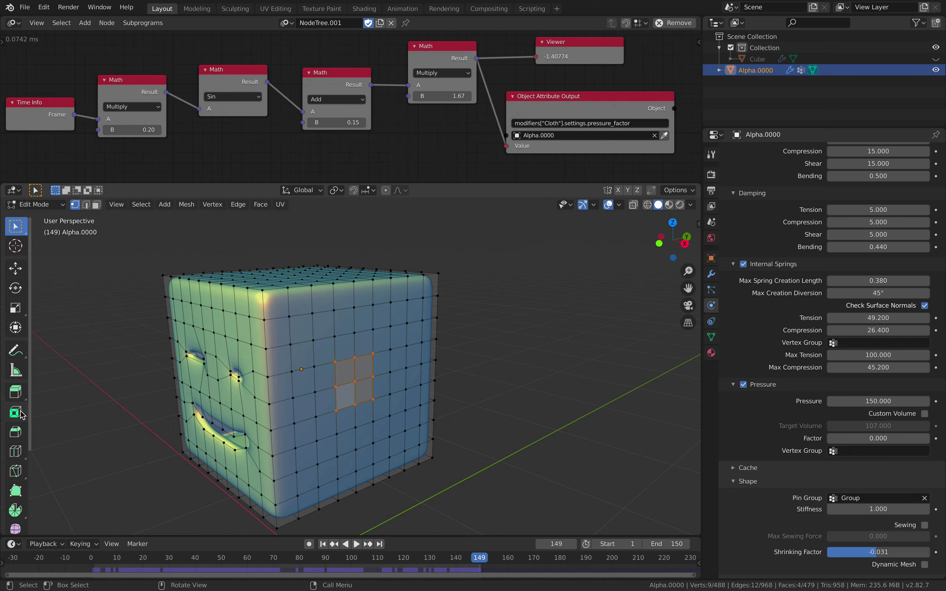
- Extrude the four selected side faces outward about 0.33 m and round the extrusion with the Smooth tool
{"action": "left_click_drag", "start_coordinate": [34, 318], "coordinate": [107, 329]}
{"action": "scroll", "coordinate": [75, 430], "scroll_direction": "down", "scroll_amount": 5}
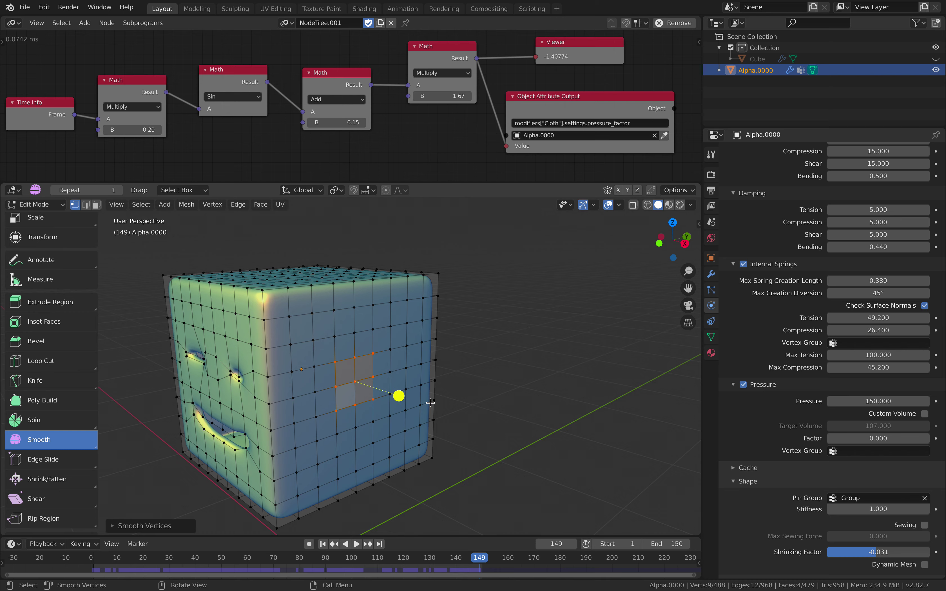
{"action": "key", "text": "e"}
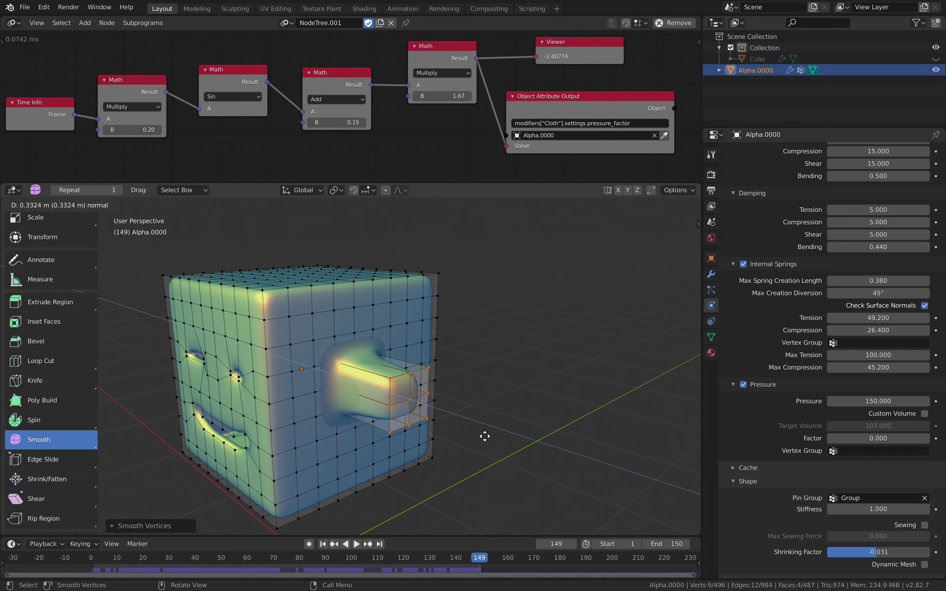
{"action": "left_click", "coordinate": [485, 436]}
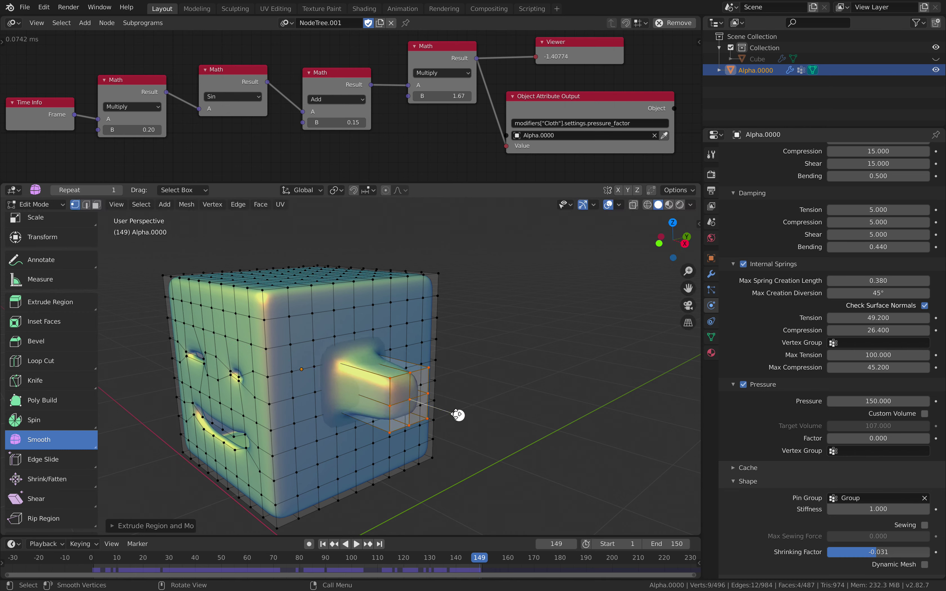
{"action": "left_click_drag", "start_coordinate": [456, 414], "coordinate": [614, 436]}
- Extrude the four central faces on the opposite side outward as a second ear, smooth it and adjust its tip's position
{"action": "middle_click_drag", "start_coordinate": [614, 436], "coordinate": [385, 365]}
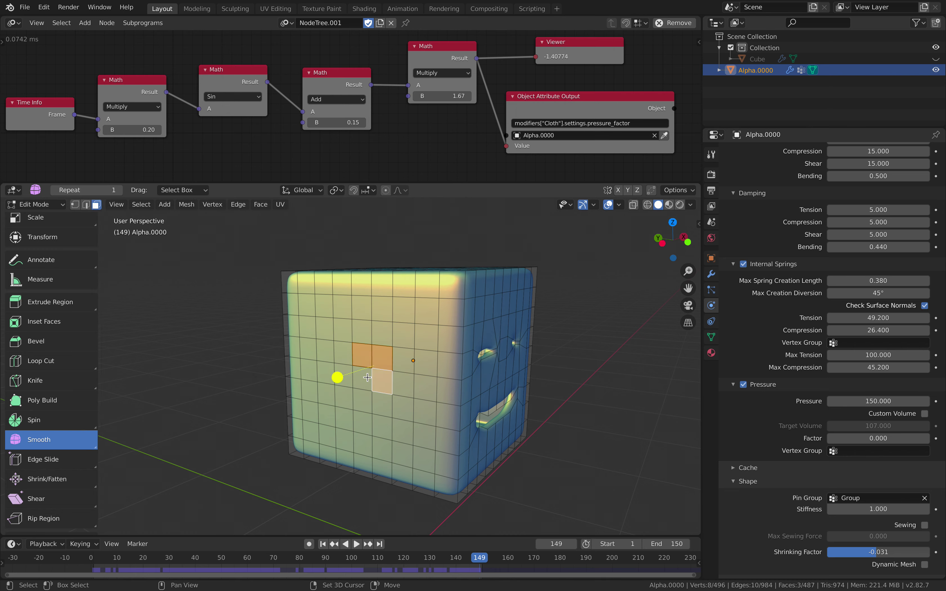
{"action": "middle_click_drag", "start_coordinate": [429, 369], "coordinate": [355, 403]}
{"action": "key", "text": "e"}
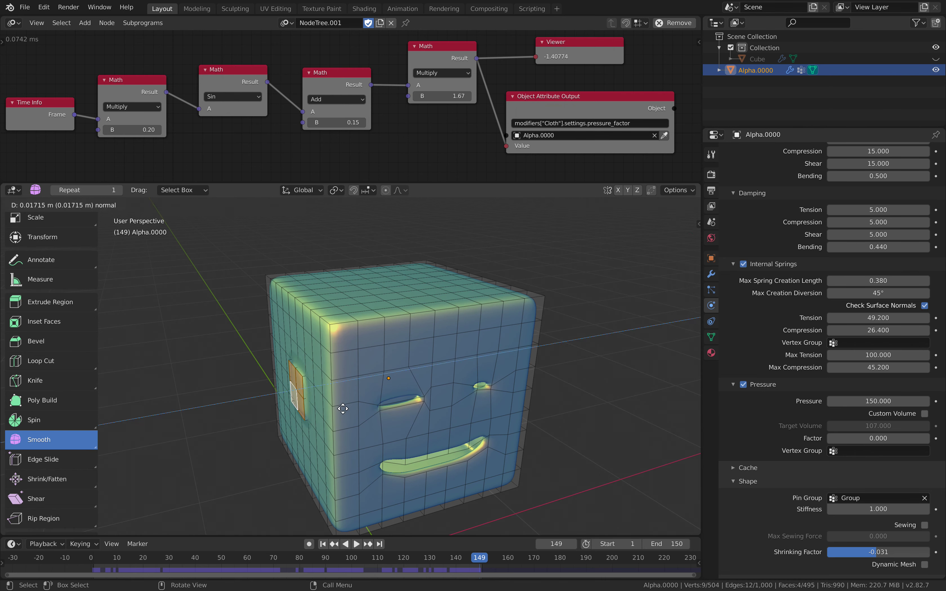
{"action": "left_click", "coordinate": [274, 376]}
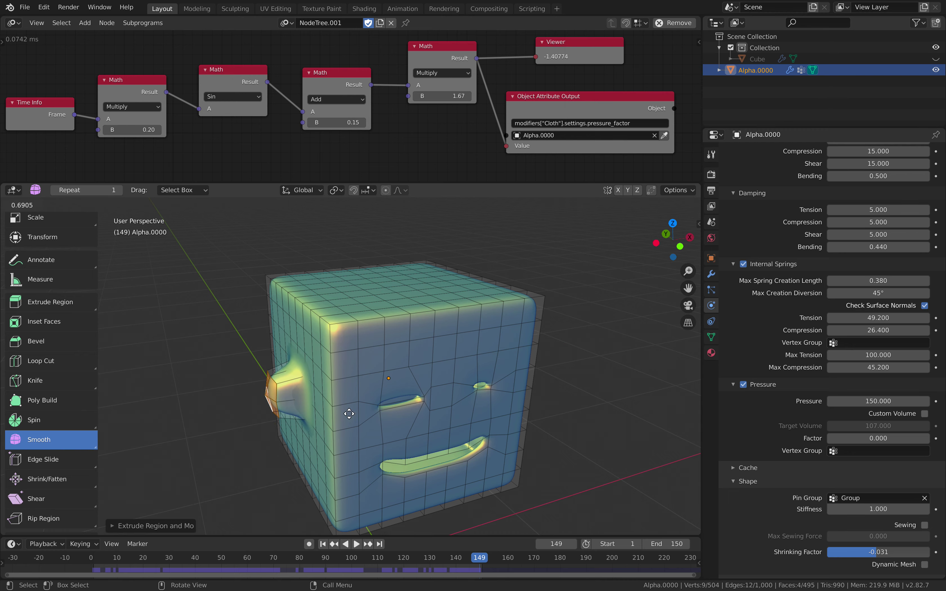
{"action": "left_click_drag", "start_coordinate": [352, 413], "coordinate": [352, 413]}
{"action": "middle_click_drag", "start_coordinate": [351, 413], "coordinate": [324, 374]}
{"action": "key", "text": "g"}
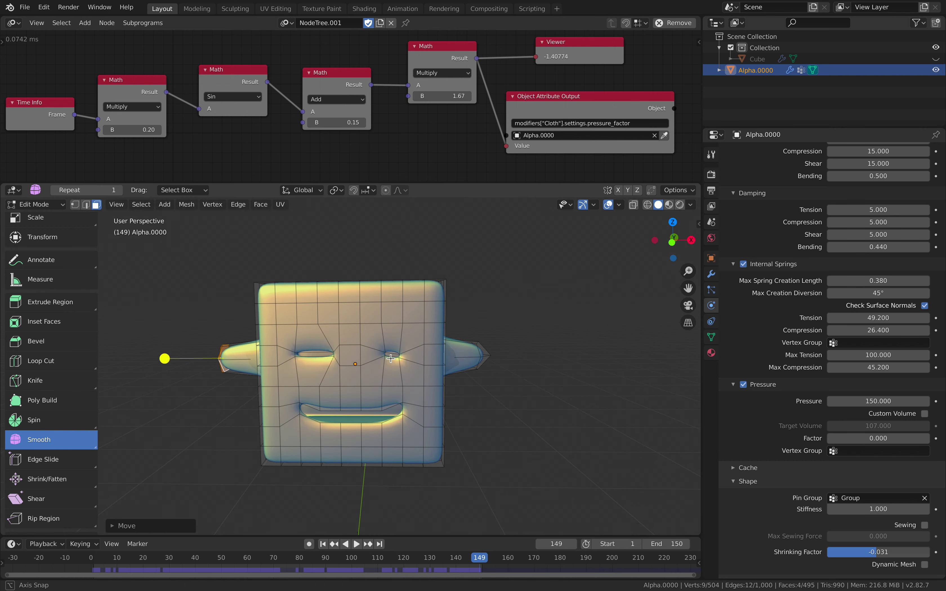
- Return to Object Mode and play the cloth simulation of the eared face from the first frame
{"action": "key", "text": "Tab"}
{"action": "left_click", "coordinate": [324, 544]}
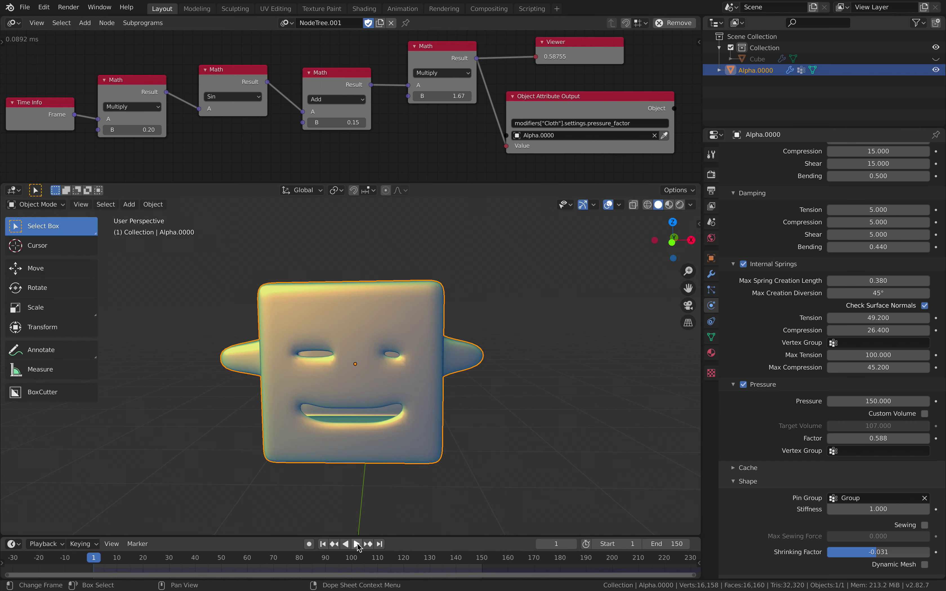
{"action": "left_click", "coordinate": [356, 544]}
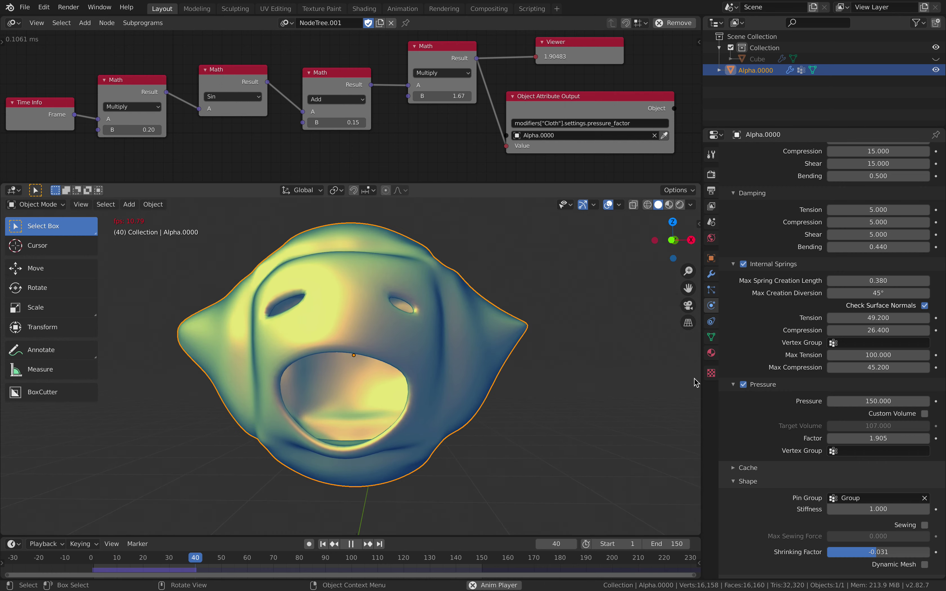
- Expand the cloth's Collisions settings and temporarily disable Self Collisions during playback to compare the motion, then re-enable it
{"action": "scroll", "coordinate": [907, 466], "scroll_direction": "down", "scroll_amount": 2}
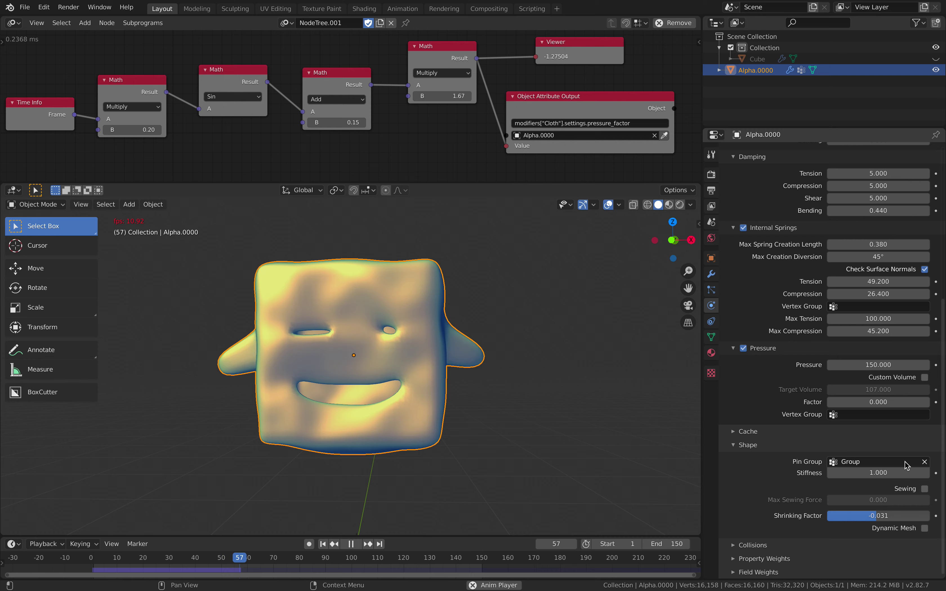
{"action": "left_click", "coordinate": [772, 547]}
{"action": "scroll", "coordinate": [782, 553], "scroll_direction": "down", "scroll_amount": 8}
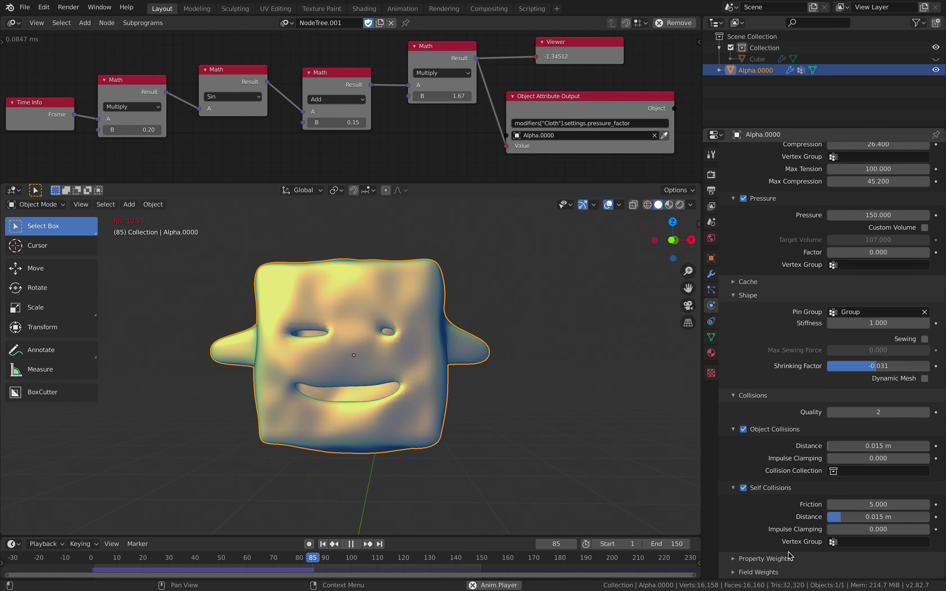
{"action": "left_click", "coordinate": [744, 488]}
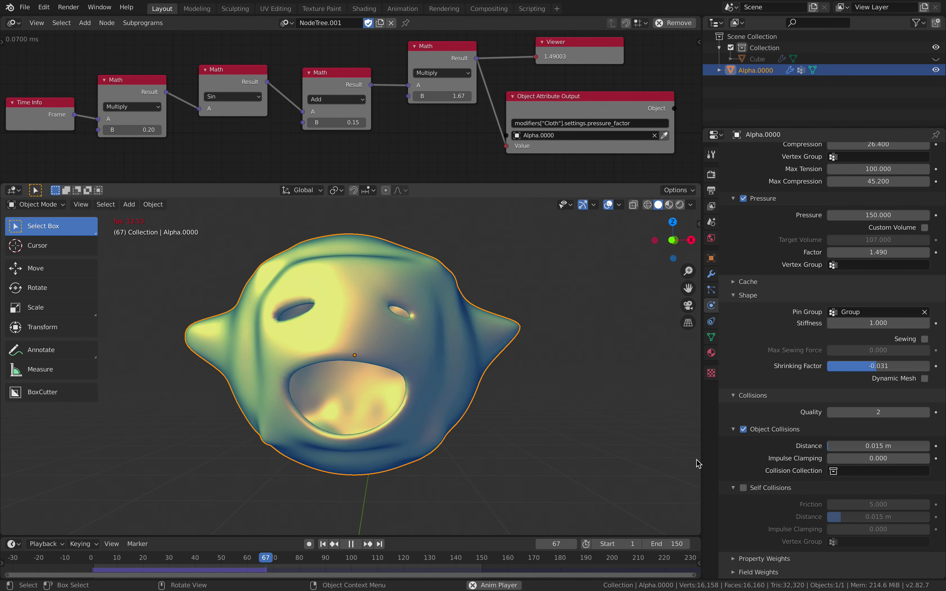
{"action": "left_click", "coordinate": [743, 488]}
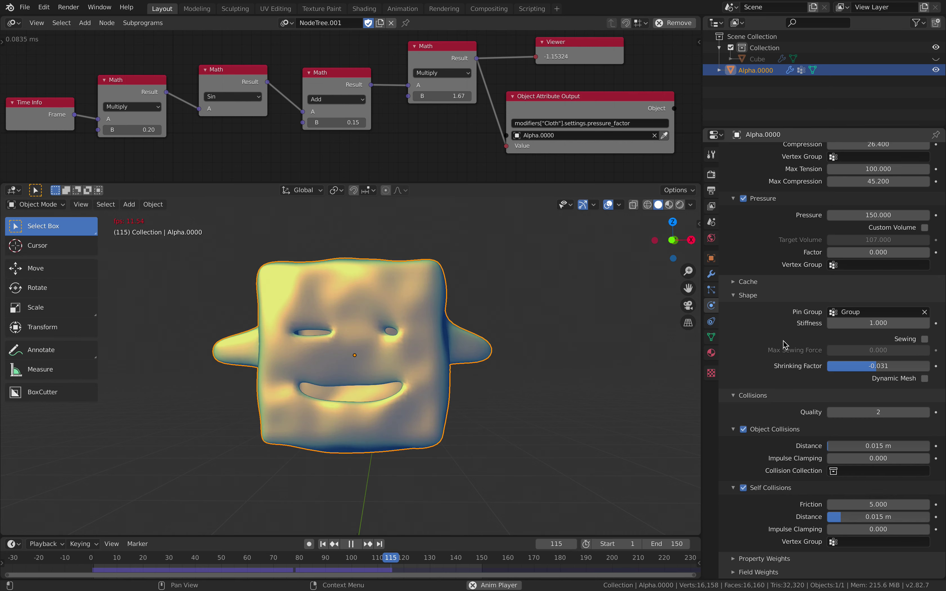
- Try the simulation without a pin group, then stop playback and reassign Group as the pin group
{"action": "left_click", "coordinate": [925, 312]}
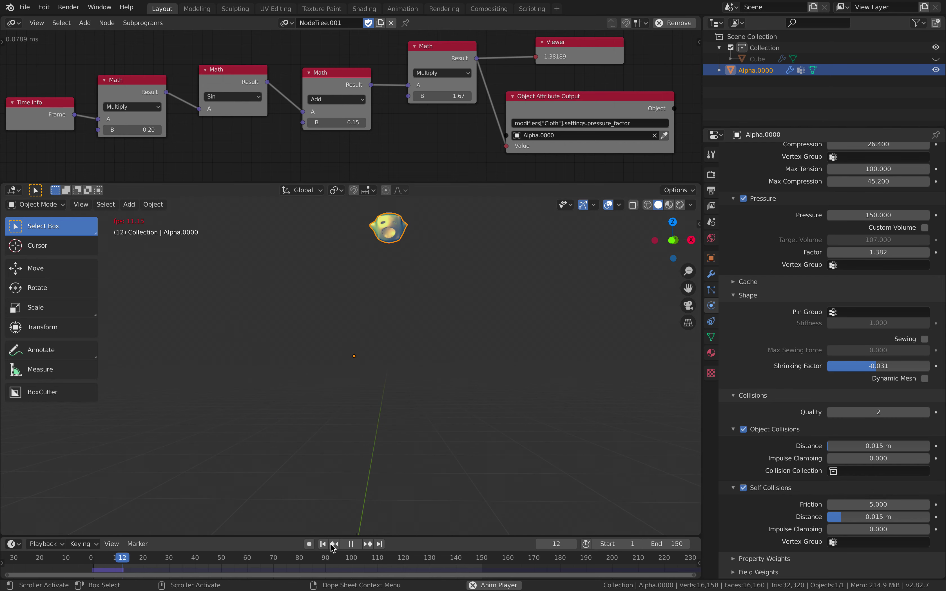
{"action": "left_click", "coordinate": [351, 544]}
{"action": "left_click", "coordinate": [895, 312]}
{"action": "left_click", "coordinate": [879, 328]}
- Resume playback with the shrinking factor at -0.060 and Dynamic Mesh enabled
{"action": "left_click", "coordinate": [356, 544]}
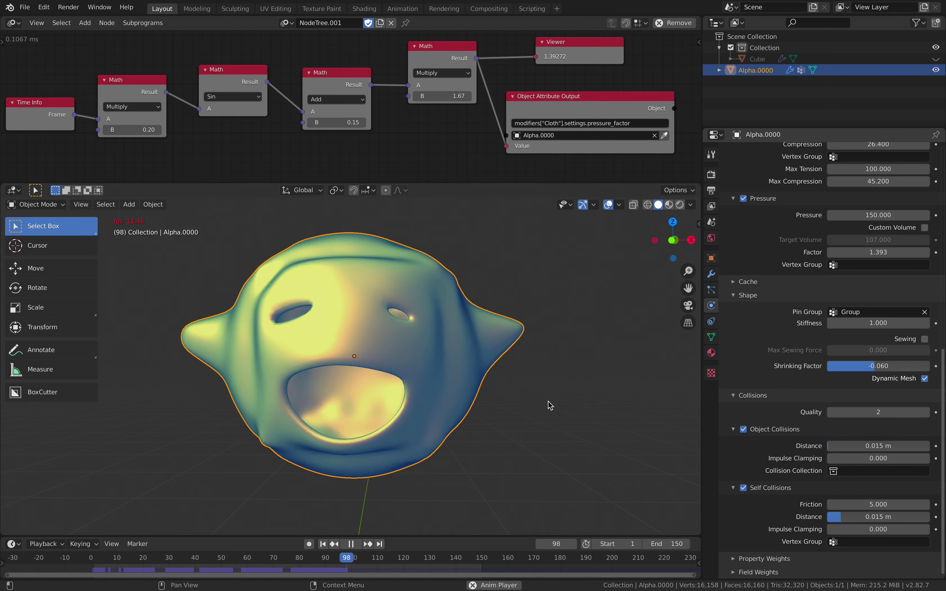
{"action": "left_click_drag", "start_coordinate": [944, 417], "coordinate": [944, 354]}
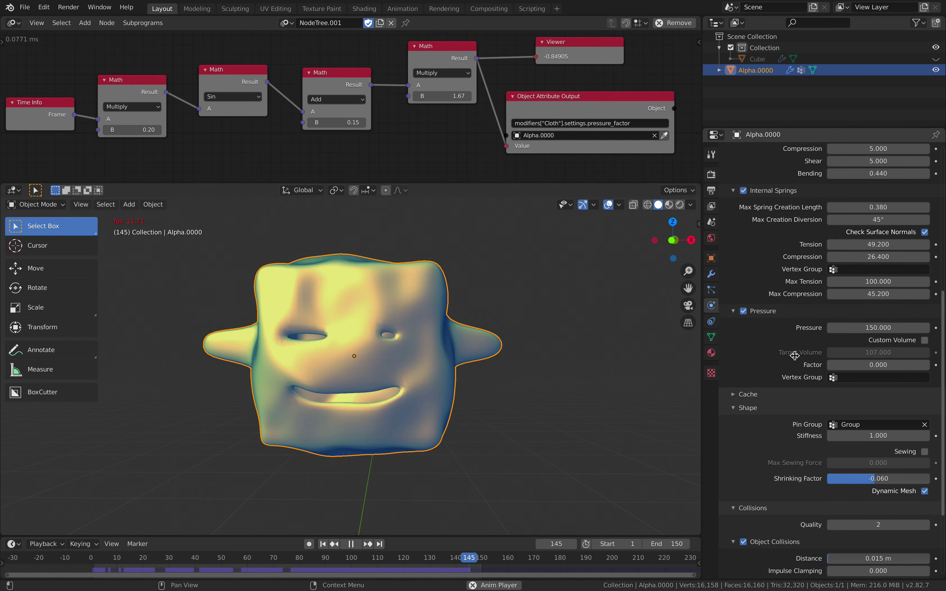
- Add a cube mesh to the scene and scale it down as an obstacle for the pulsating face
{"action": "key", "text": "shift+a"}
{"action": "mouse_move", "coordinate": [507, 289]}
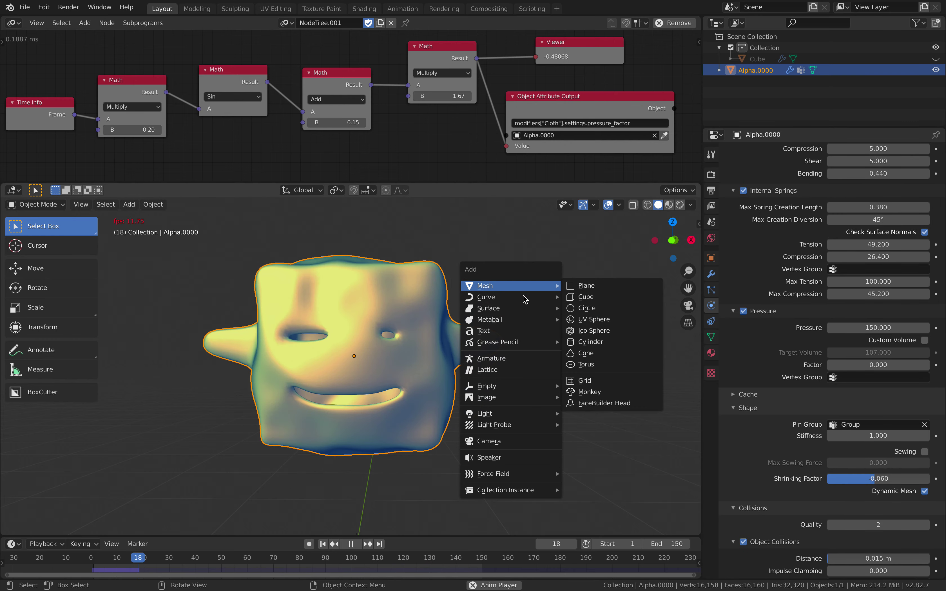
{"action": "left_click", "coordinate": [605, 300]}
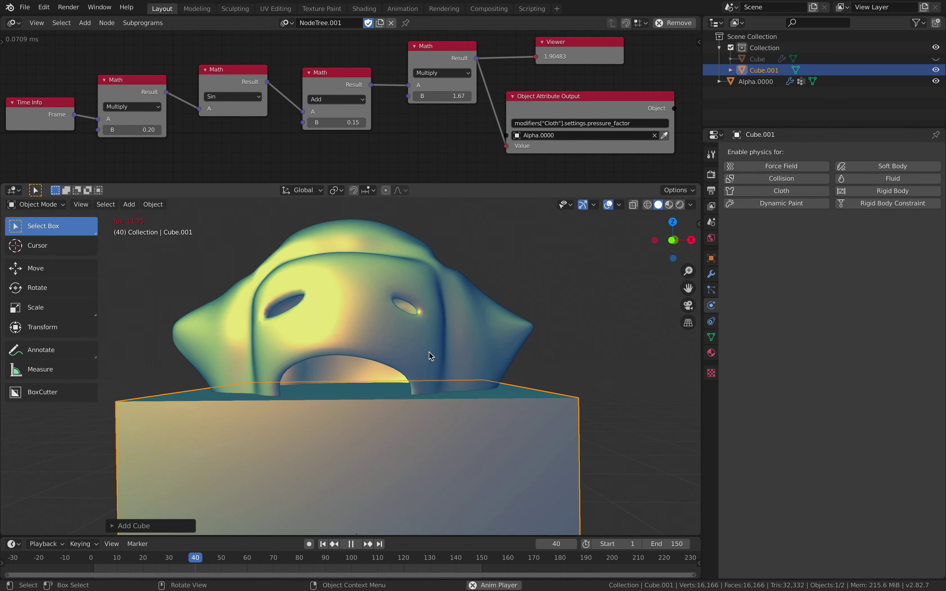
{"action": "key", "text": "s"}
{"action": "left_click", "coordinate": [586, 297]}
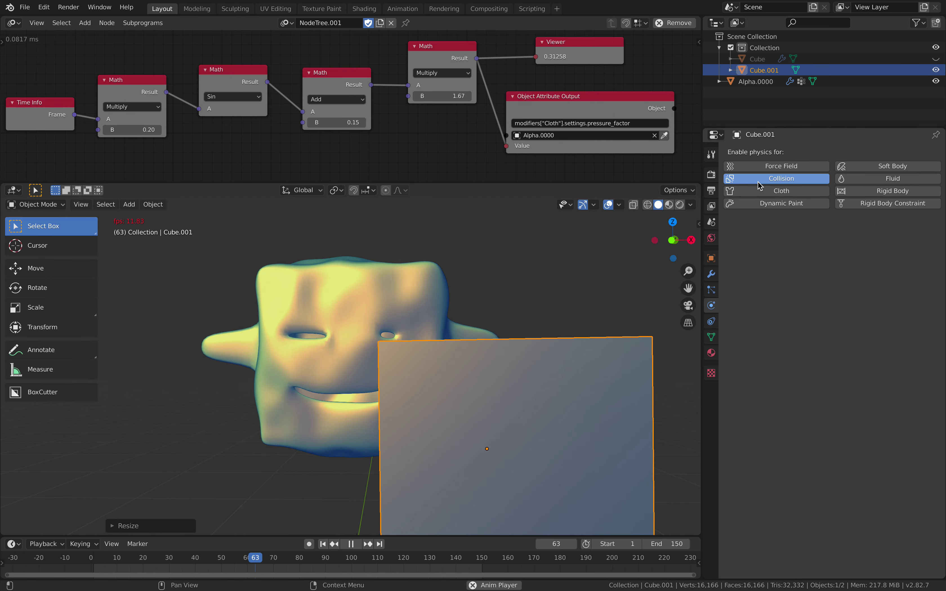
- Enable Collision physics on the new cube, then shrink it and reposition it beside the face's lower side during playback
{"action": "left_click", "coordinate": [756, 179]}
{"action": "key", "text": "g"}
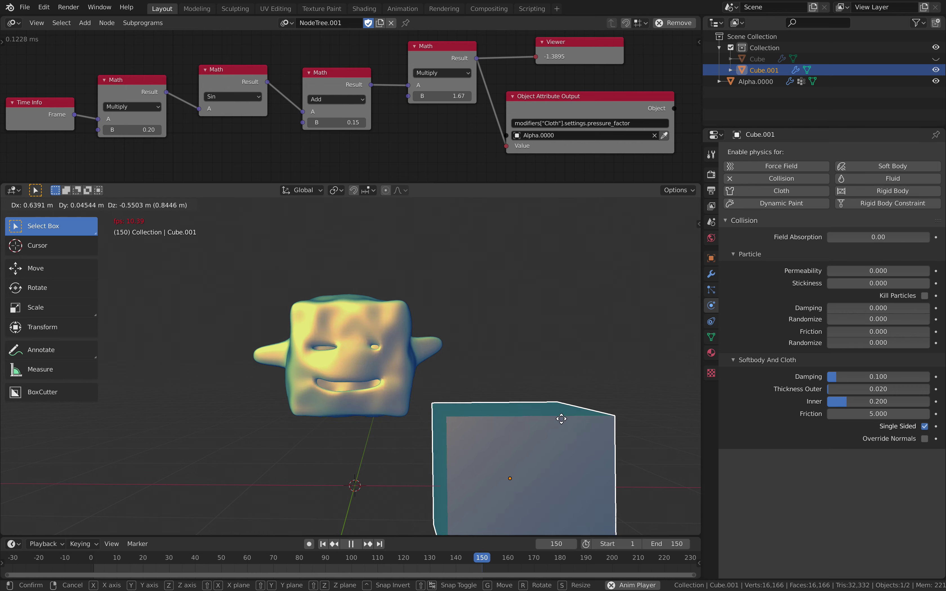
{"action": "left_click", "coordinate": [578, 406]}
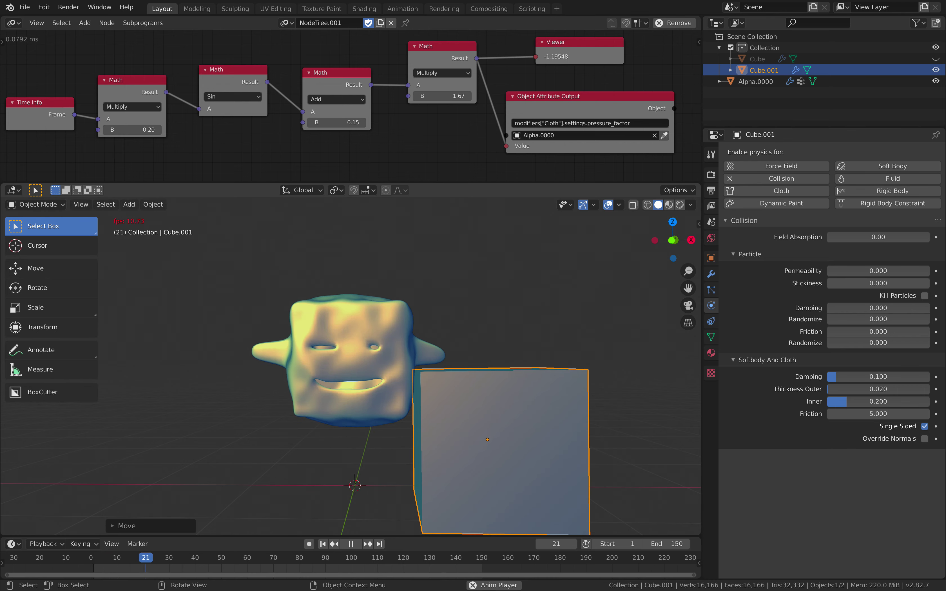
{"action": "key", "text": "s"}
{"action": "left_click", "coordinate": [553, 427]}
{"action": "key", "text": "g"}
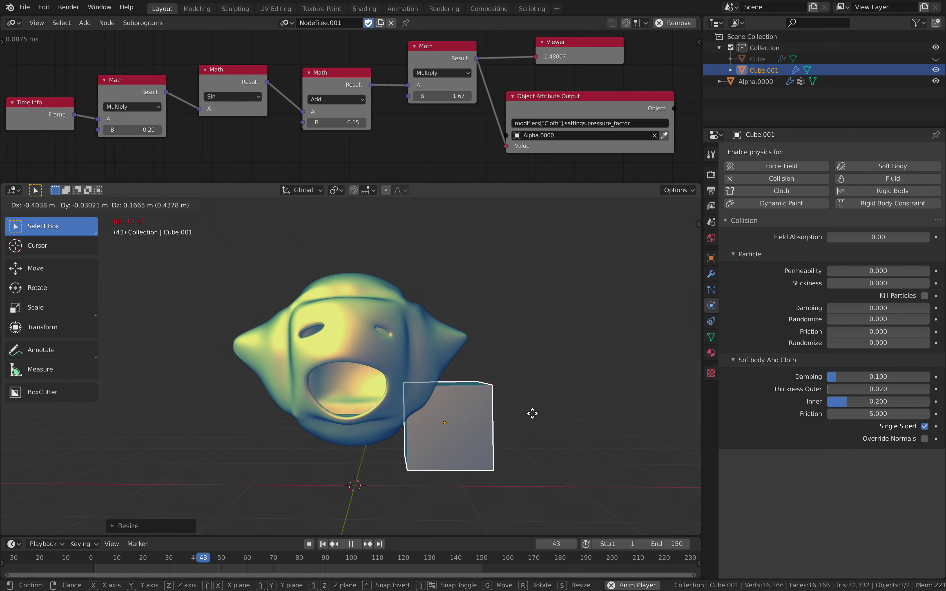
{"action": "left_click", "coordinate": [585, 385]}
- Delete the collision cube, reselect the face object and watch it pulsate in a closer view
{"action": "key", "text": "x"}
{"action": "key", "text": "Return"}
{"action": "left_click", "coordinate": [422, 362]}
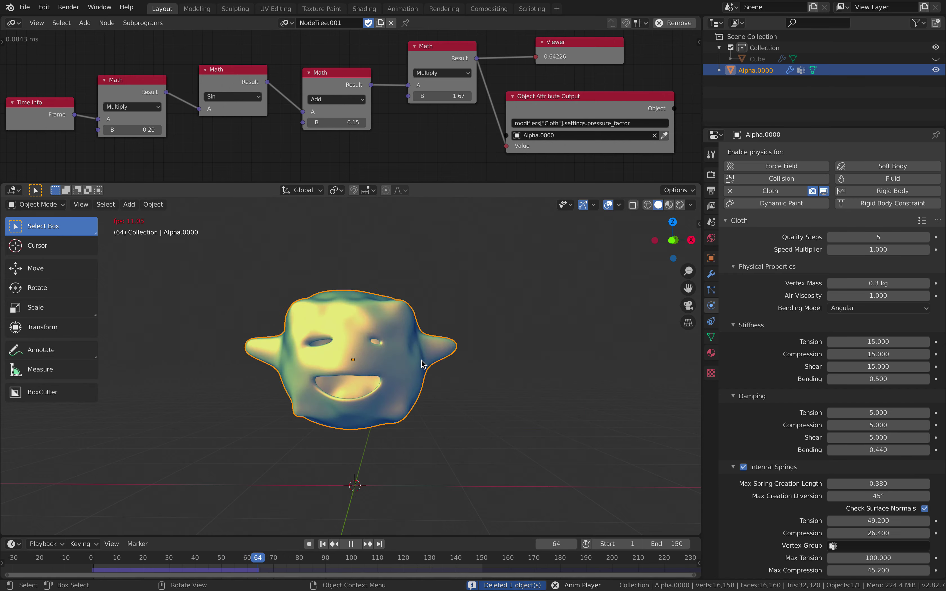
{"action": "key", "text": "Home"}
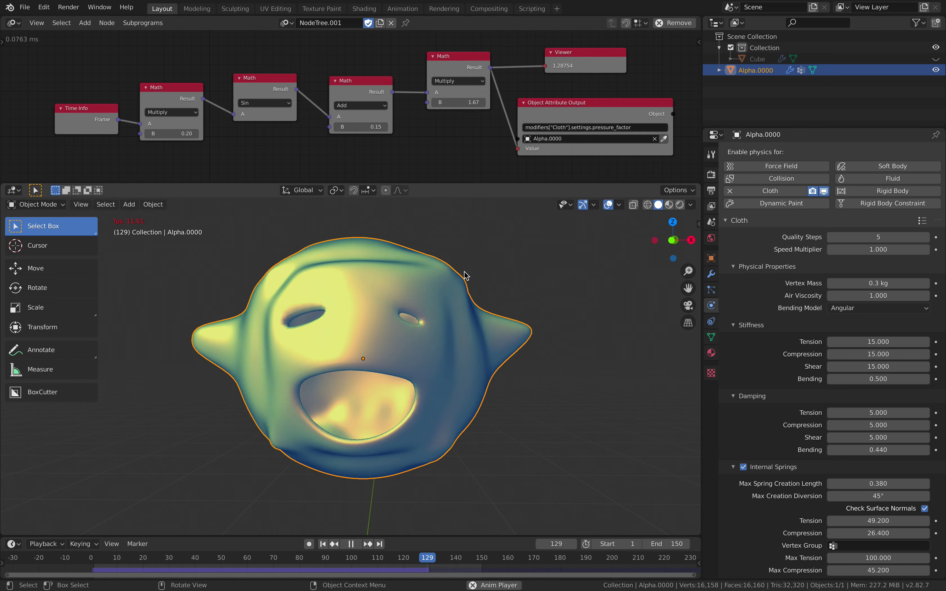
{"action": "mouse_move", "coordinate": [430, 307]}
{"action": "middle_mouse_down"}
{"action": "mouse_move", "coordinate": [570, 327]}
{"action": "mouse_move", "coordinate": [460, 323]}
{"action": "mouse_move", "coordinate": [482, 317]}
{"action": "mouse_move", "coordinate": [365, 302]}
{"action": "mouse_move", "coordinate": [423, 308]}
{"action": "middle_mouse_up"}
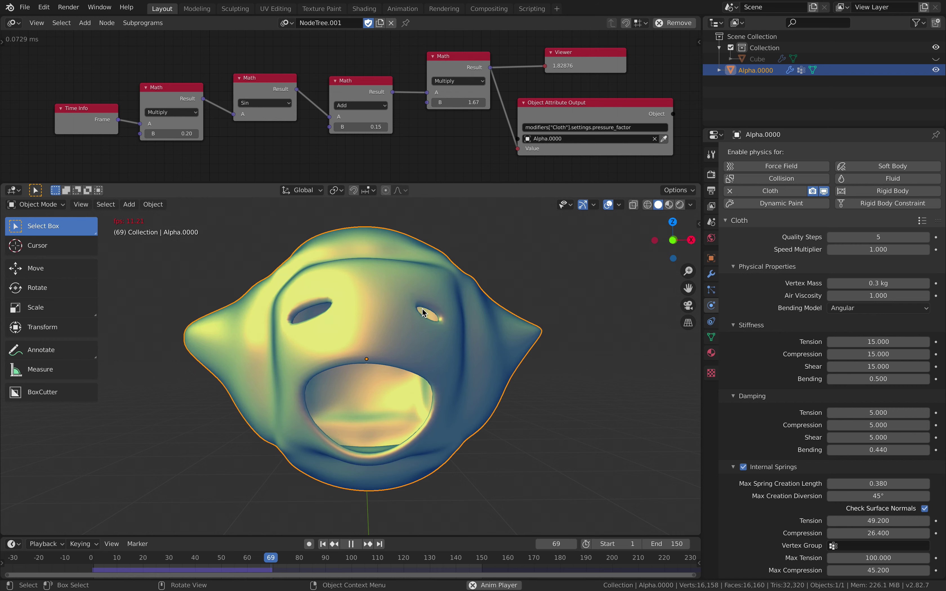